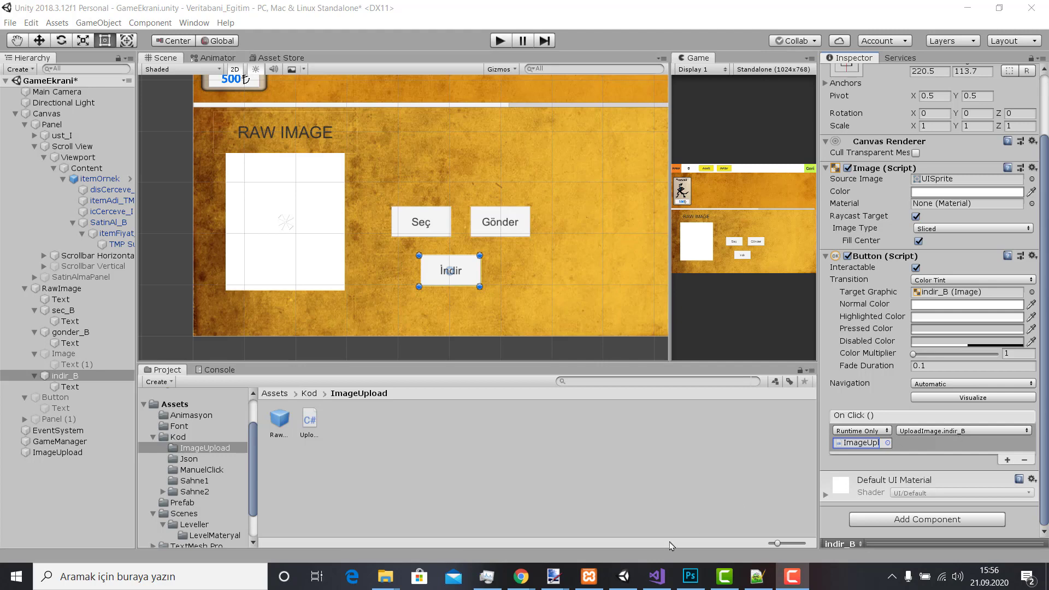
# Switch from Unity to the UploadImage.cs script in Visual Studio.
pyautogui.click(655, 574)
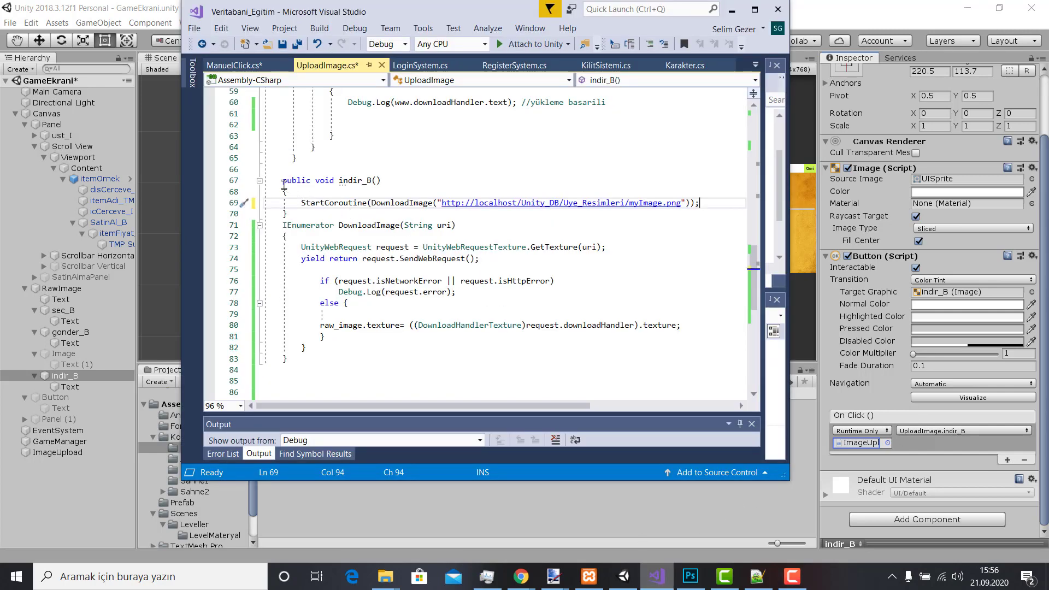
# Examine the indir_B method, its DownloadImage call and the image URL on line 69.
pyautogui.moveTo(268, 180); pyautogui.dragTo(288, 213)
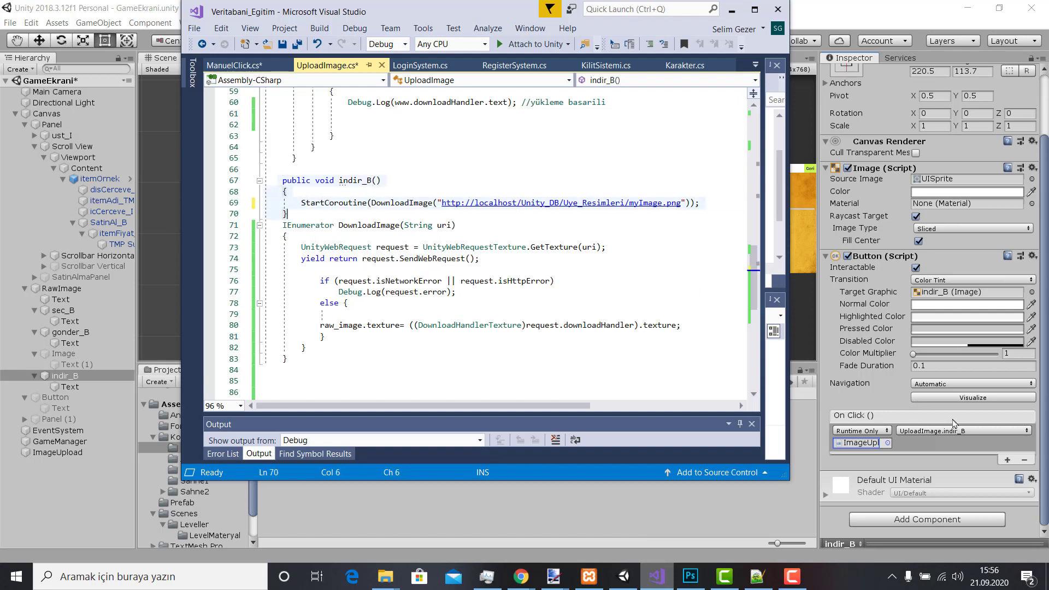
pyautogui.click(307, 210)
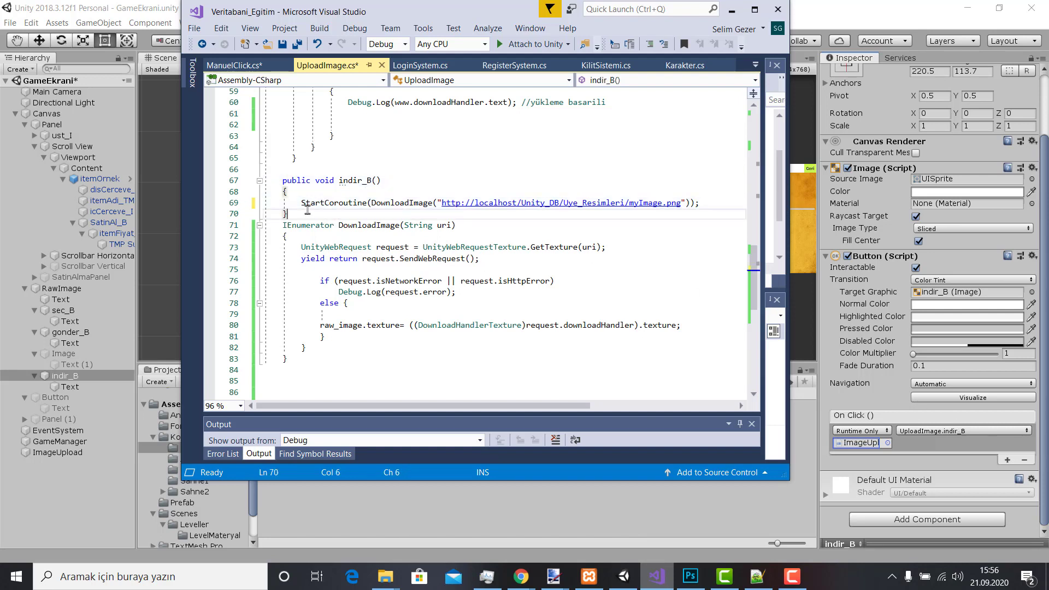
pyautogui.moveTo(365, 208)
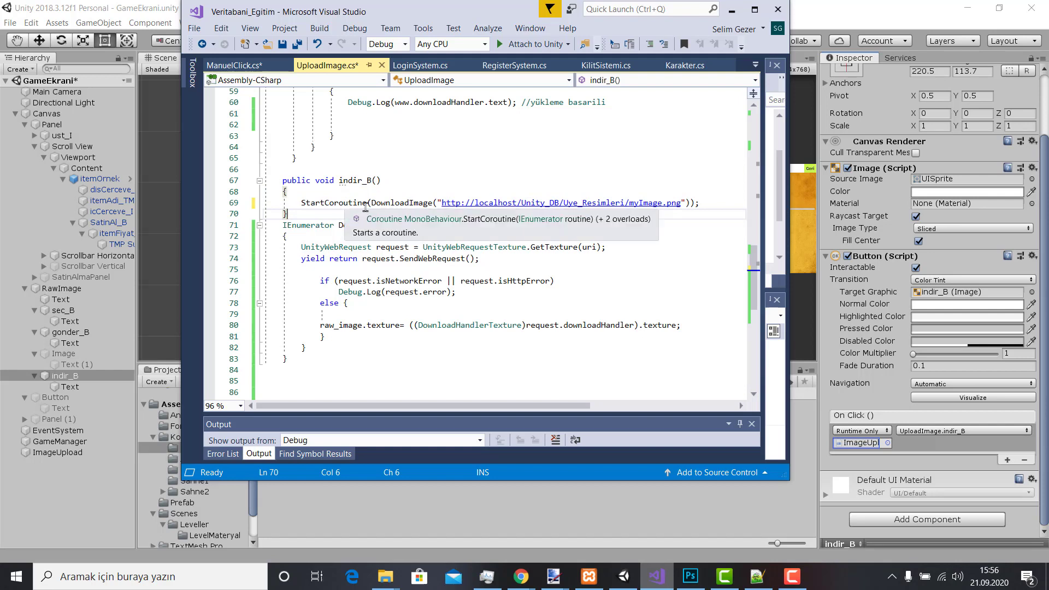
pyautogui.doubleClick(394, 207)
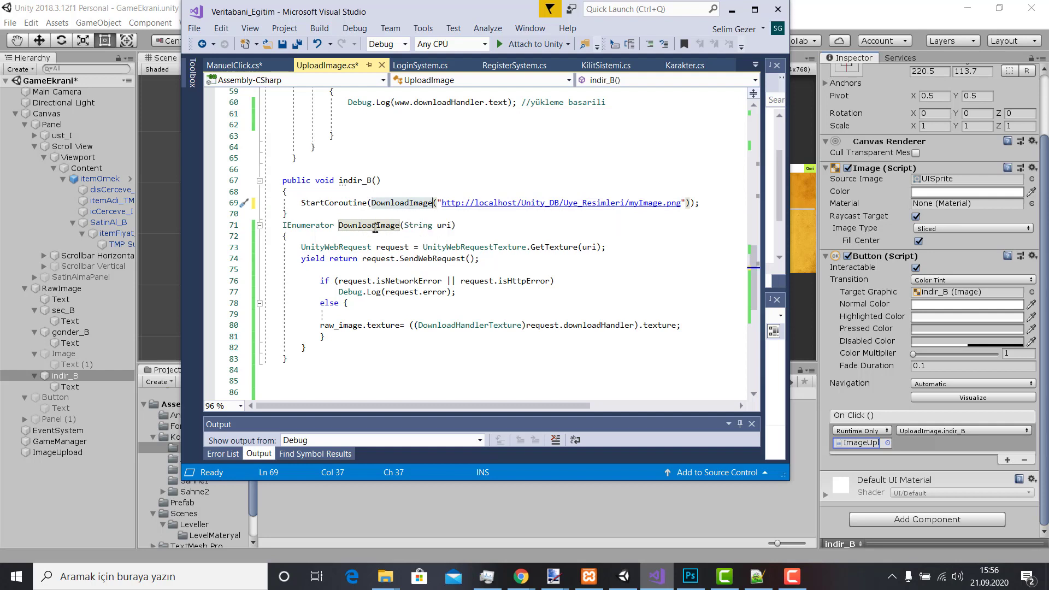
pyautogui.moveTo(416, 225)
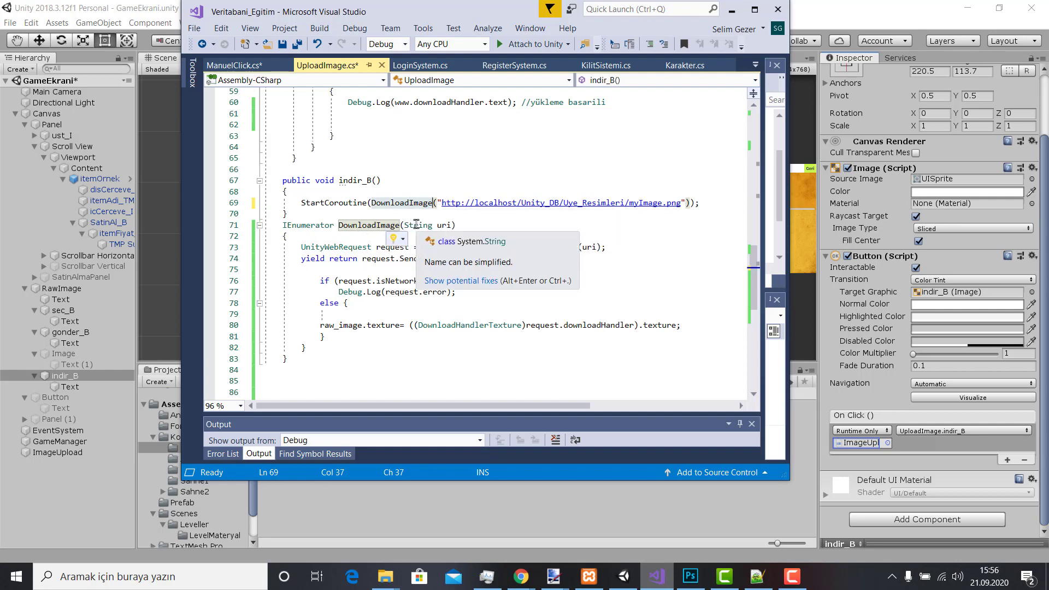
pyautogui.click(524, 203)
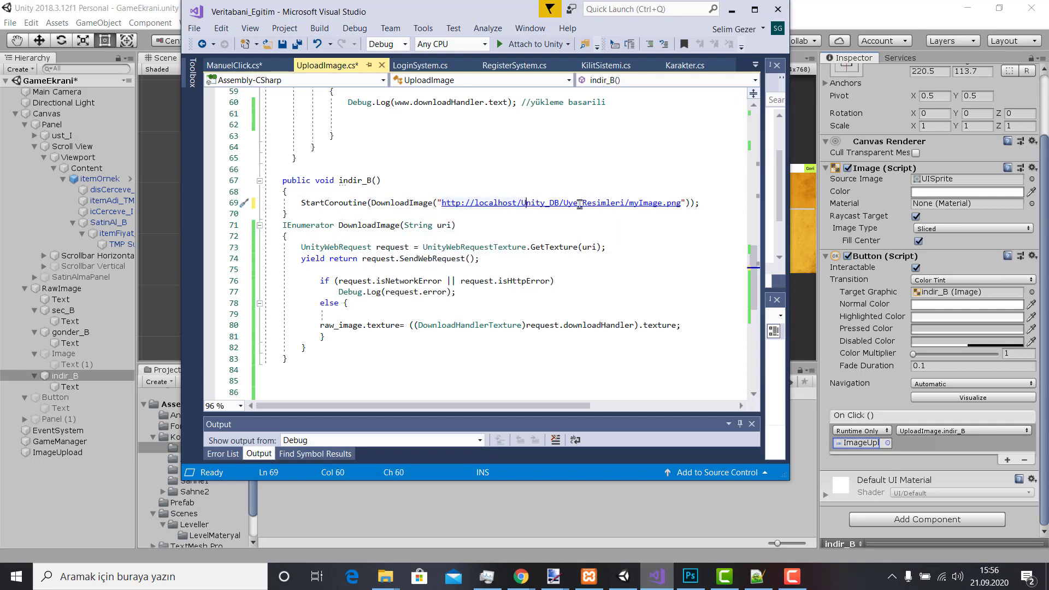
pyautogui.click(684, 203)
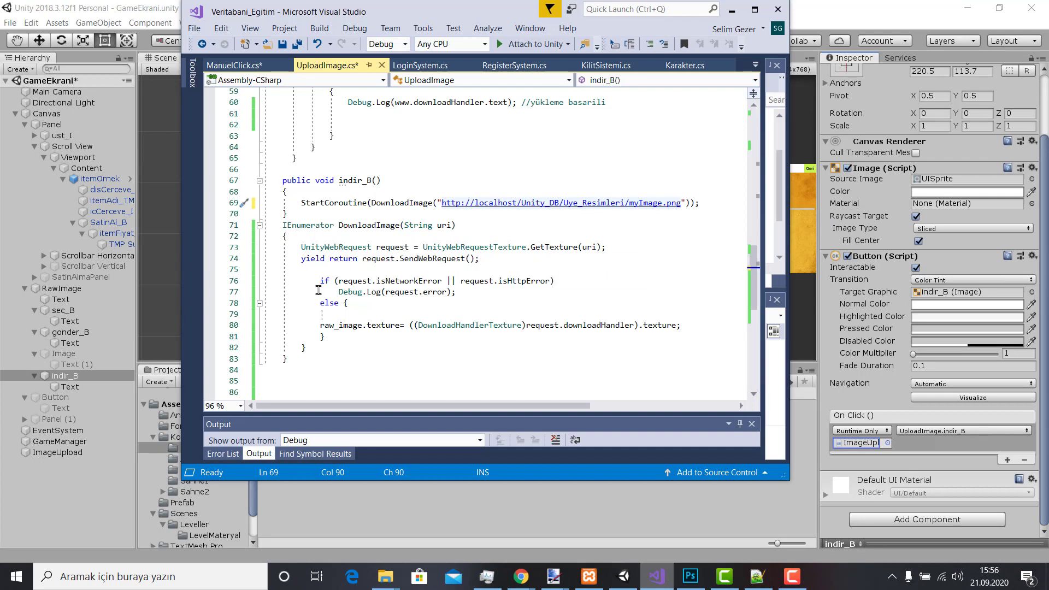
# Highlight the request variable's uses in DownloadImage and maximize the Visual Studio window.
pyautogui.click(302, 248)
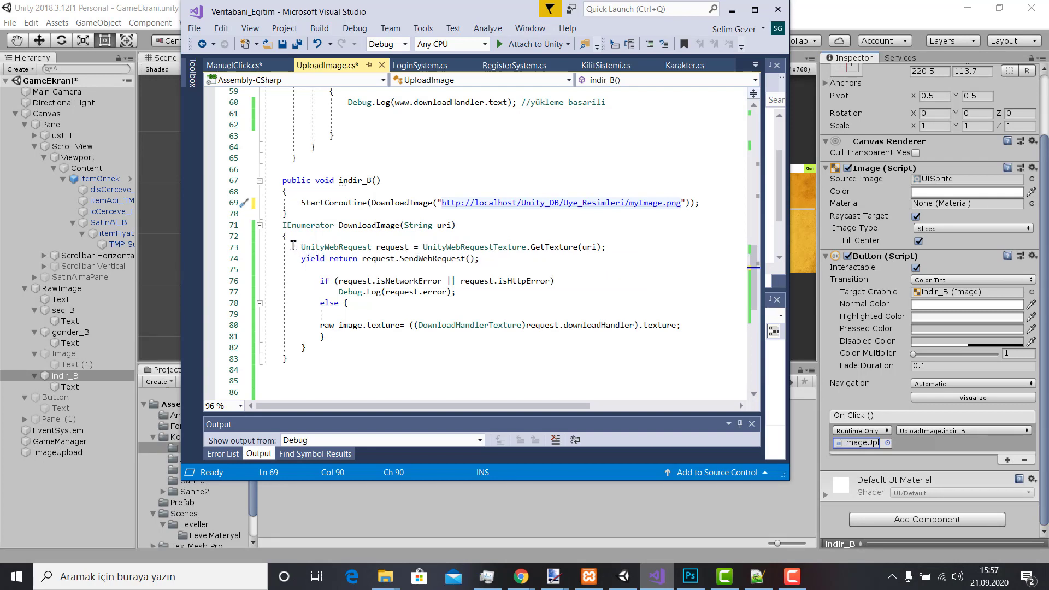
pyautogui.click(404, 247)
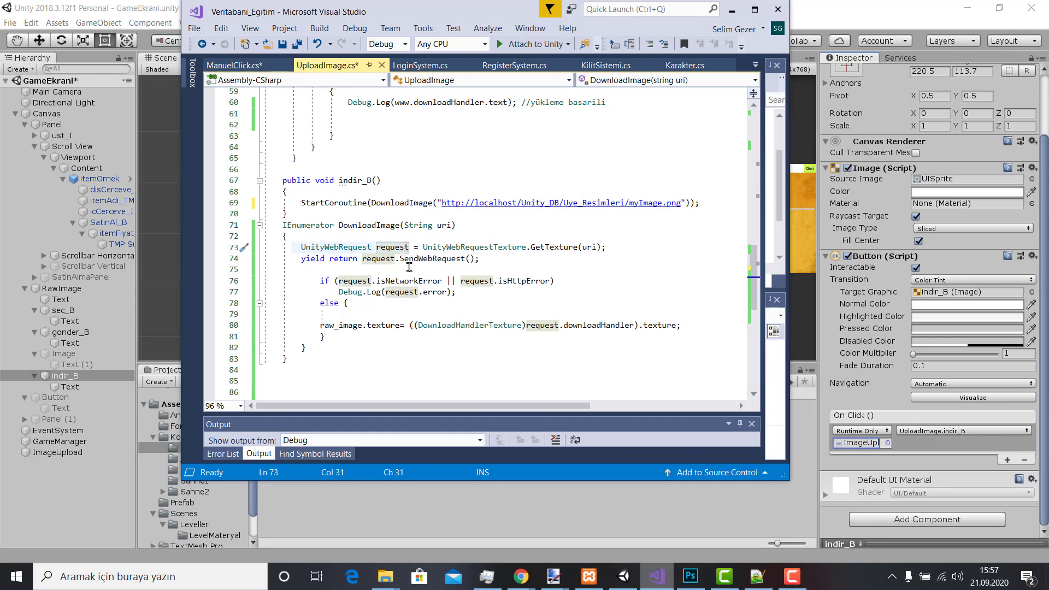
pyautogui.scroll(2, 479, 279)
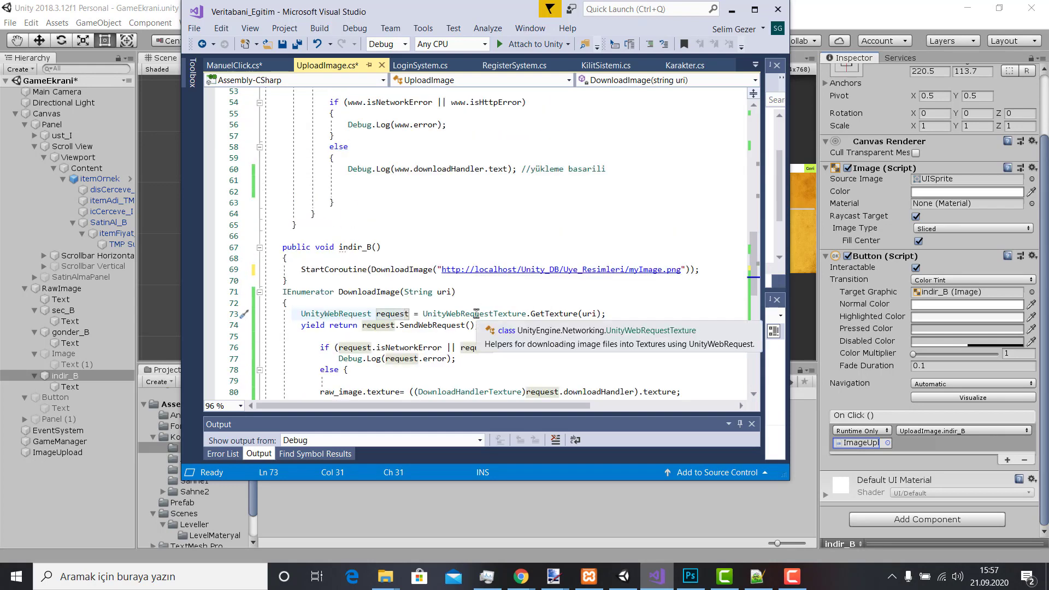
pyautogui.scroll(-1, 480, 288)
pyautogui.click(748, 11)
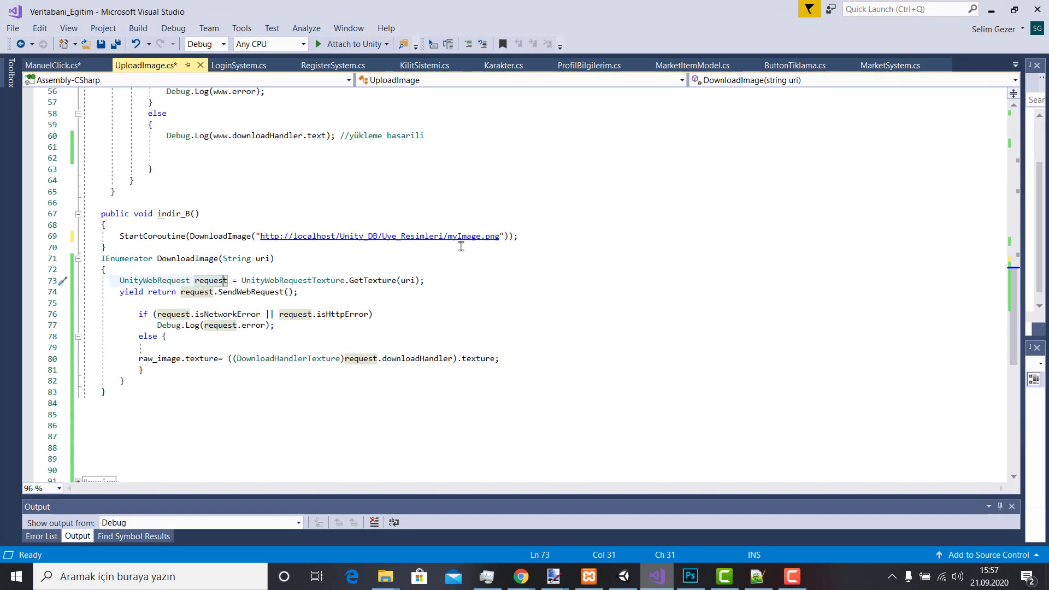
# Scroll up to the UnityWebRequest Post upload call and look at it.
pyautogui.scroll(1, 459, 243)
pyautogui.scroll(1, 460, 243)
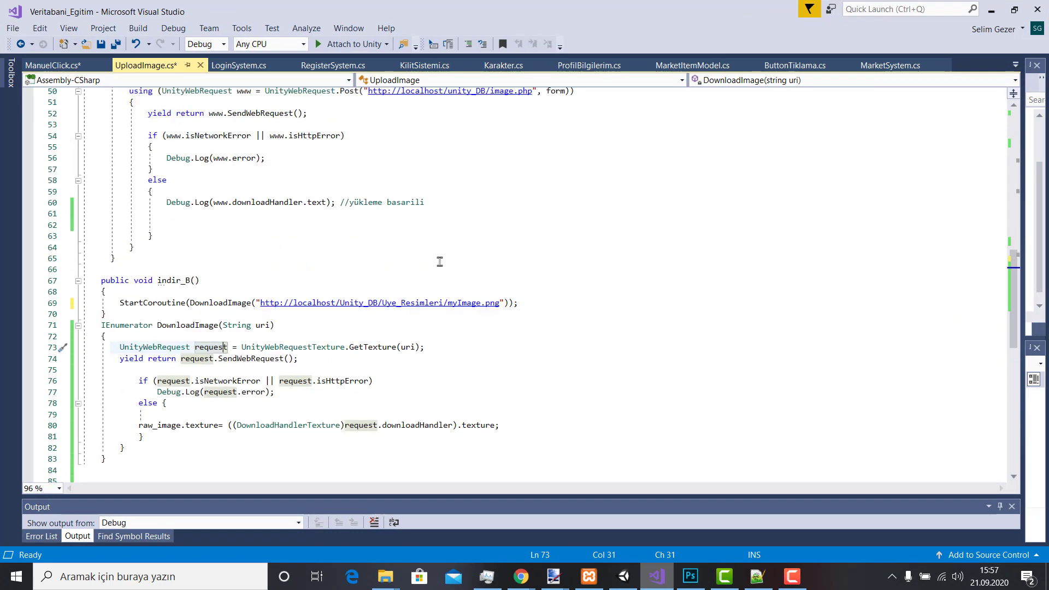
pyautogui.scroll(1, 440, 261)
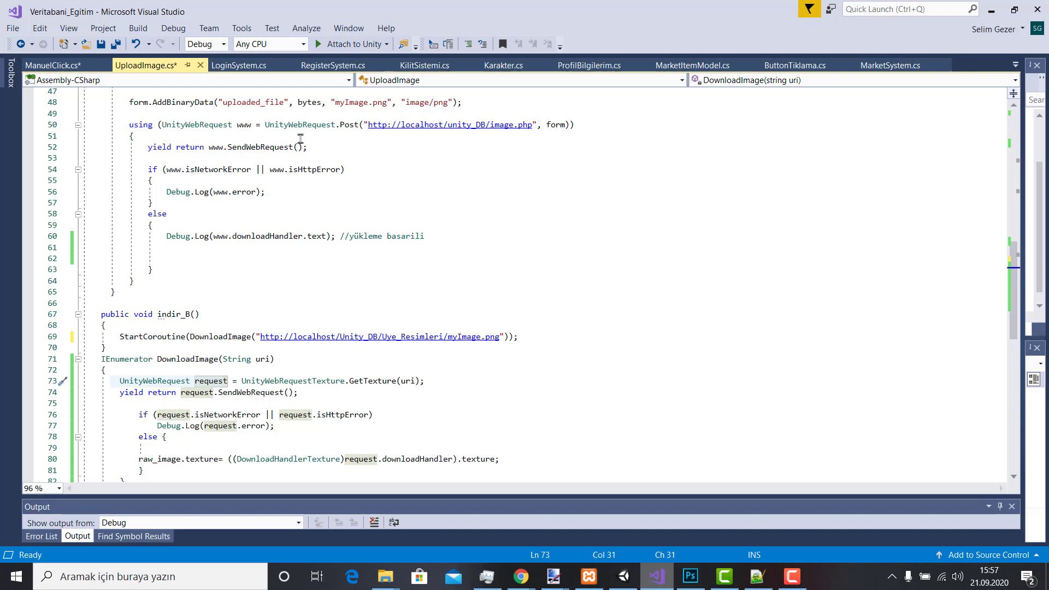
pyautogui.click(336, 126)
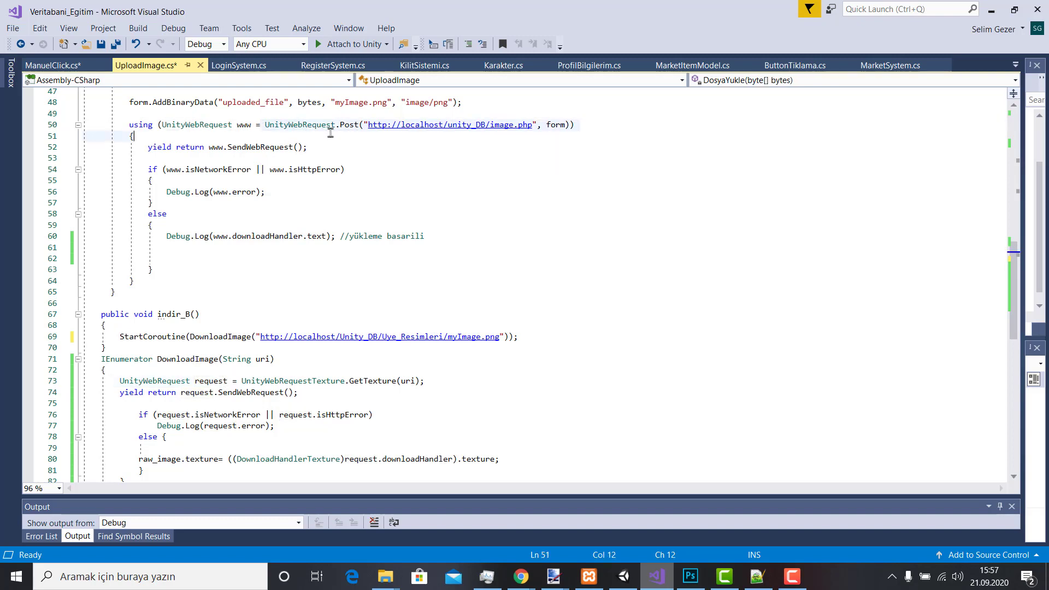
# Inspect the UnityWebRequestTexture.GetTexture call on line 73 and the uri from line 69.
pyautogui.moveTo(347, 127)
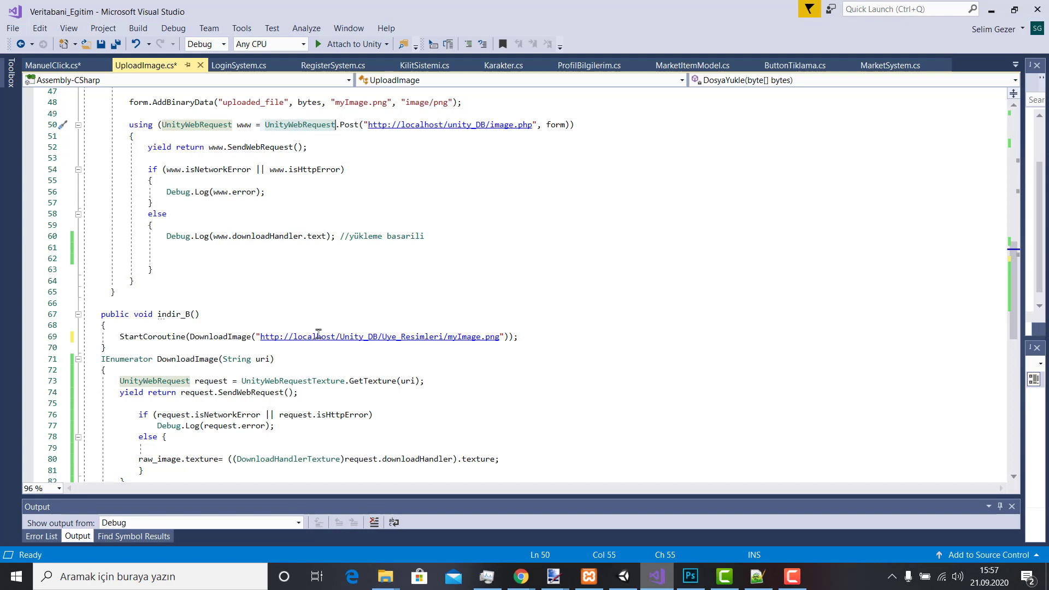
pyautogui.click(349, 380)
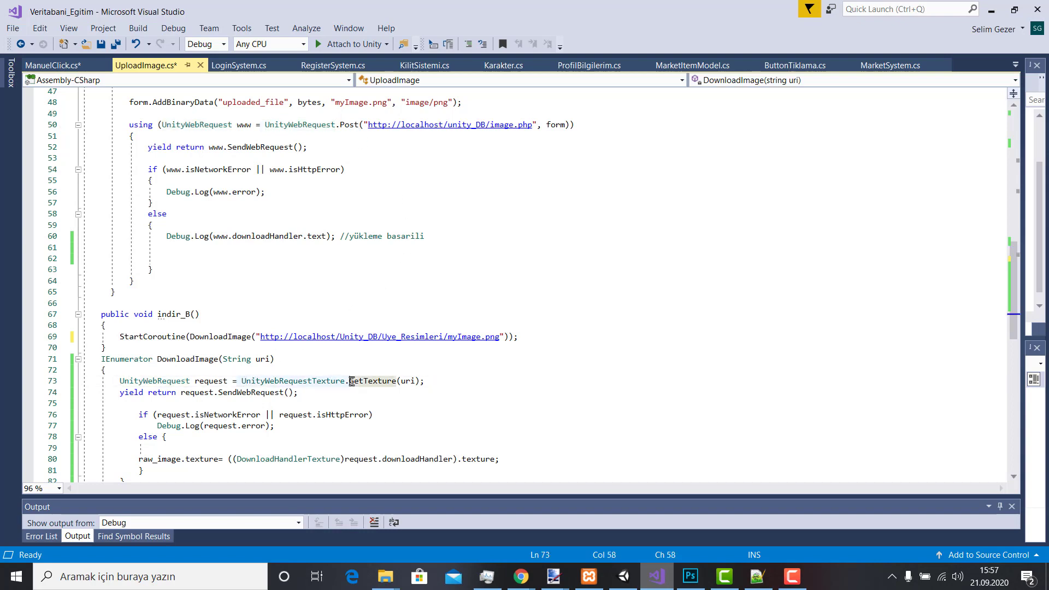
pyautogui.moveTo(306, 385)
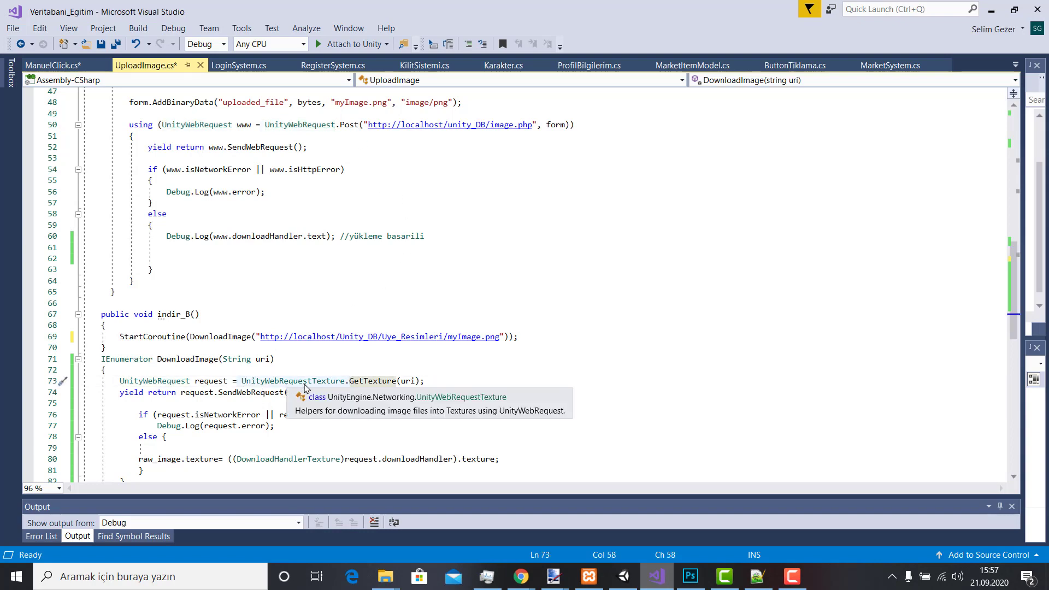
pyautogui.click(330, 381)
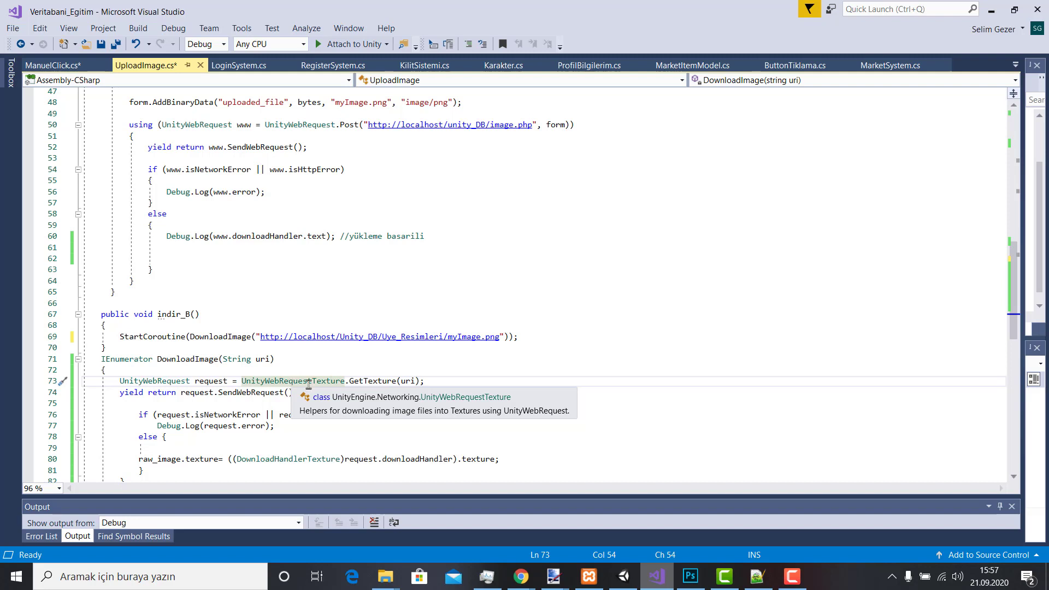
pyautogui.click(379, 381)
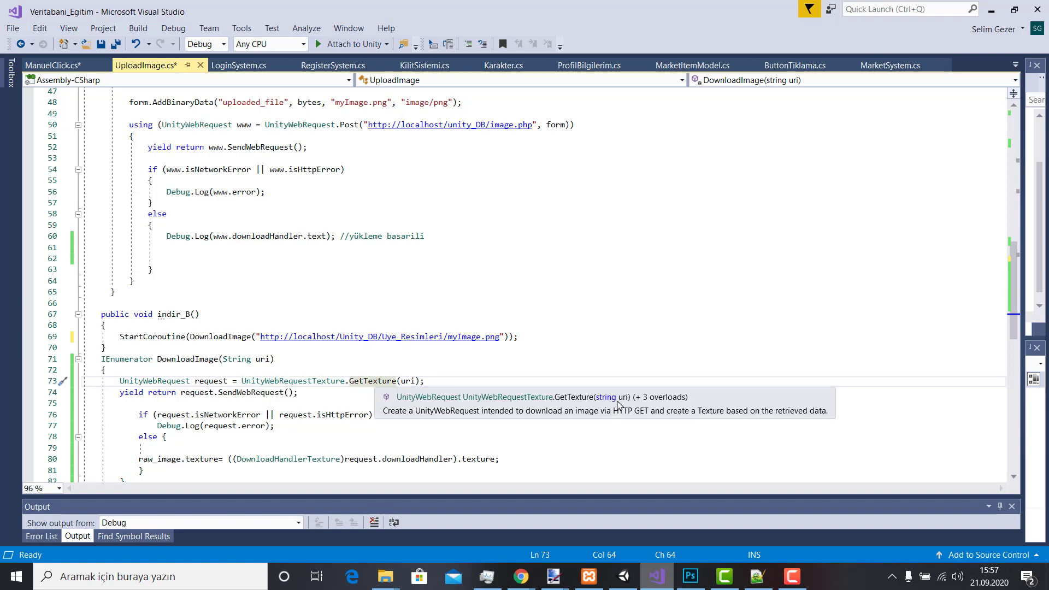
pyautogui.click(258, 336)
pyautogui.click(452, 336)
pyautogui.click(486, 336)
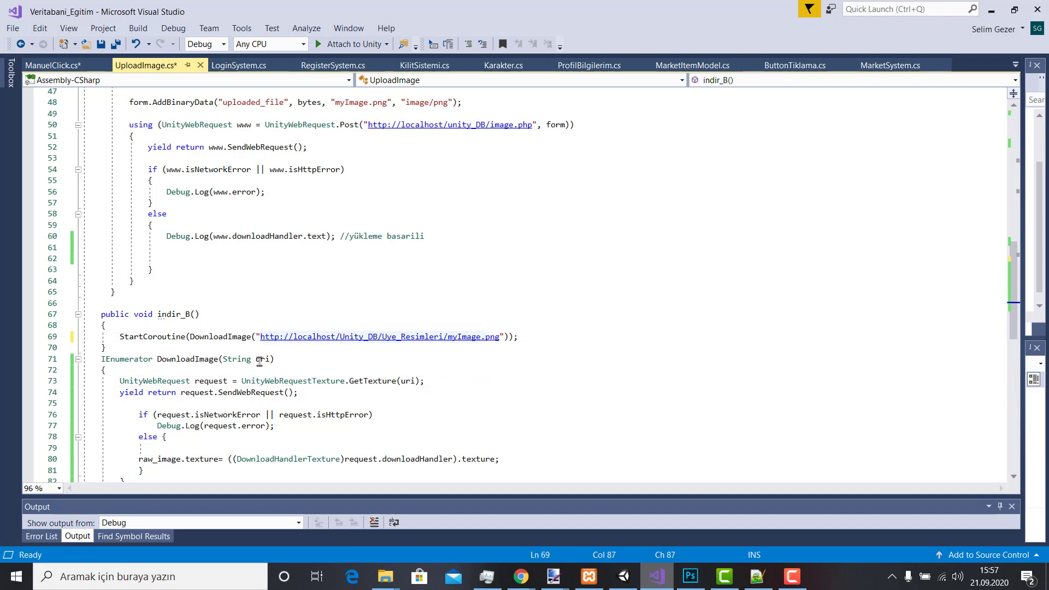
pyautogui.click(413, 382)
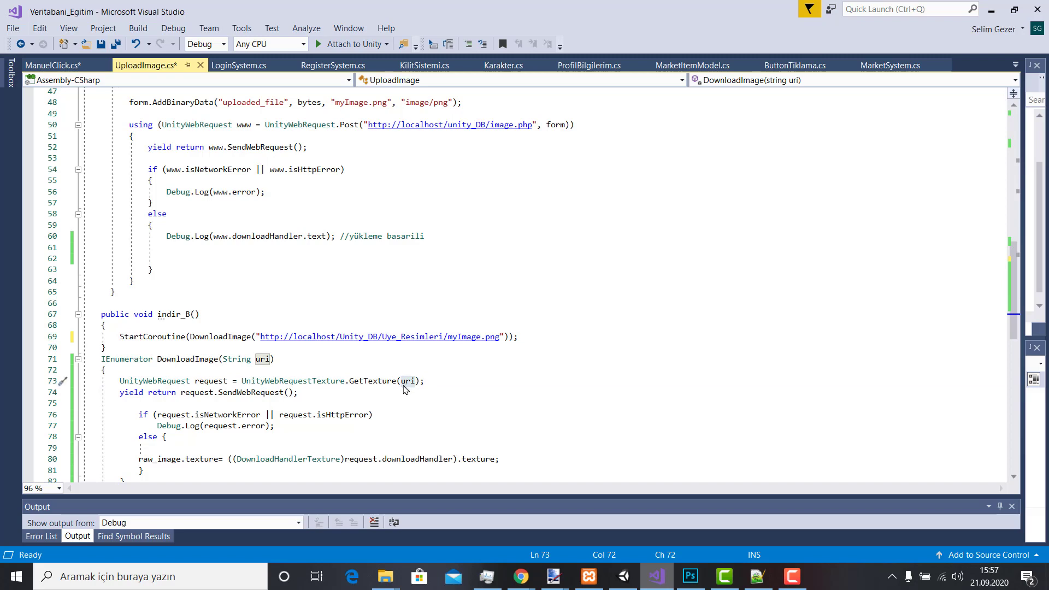
# Review the request.error check and raw_image.texture assignment, then restore the window size.
pyautogui.scroll(-2, 310, 392)
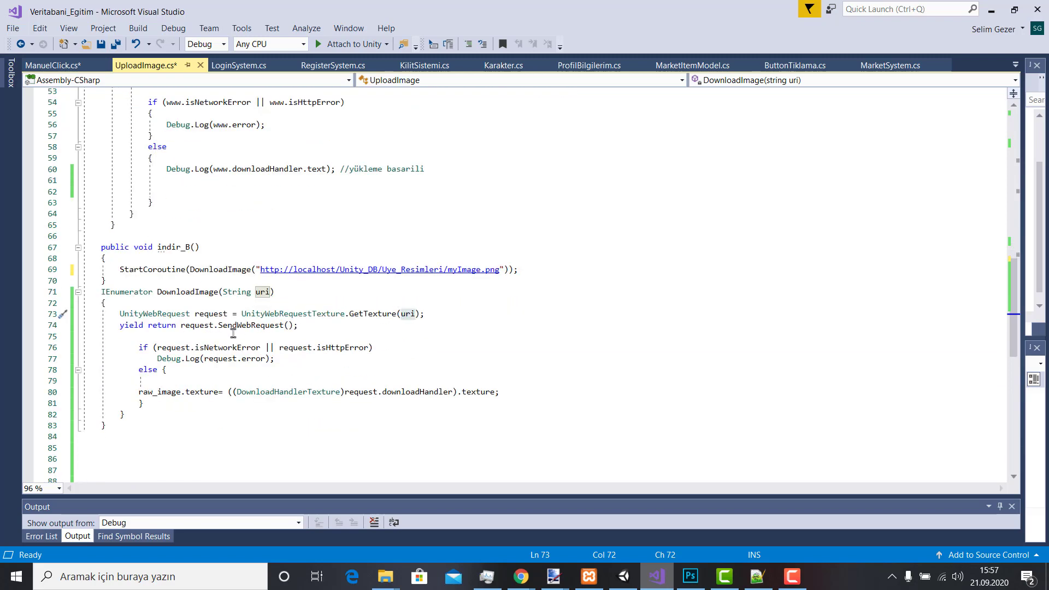
pyautogui.scroll(-1, 184, 338)
pyautogui.moveTo(130, 314); pyautogui.dragTo(167, 336)
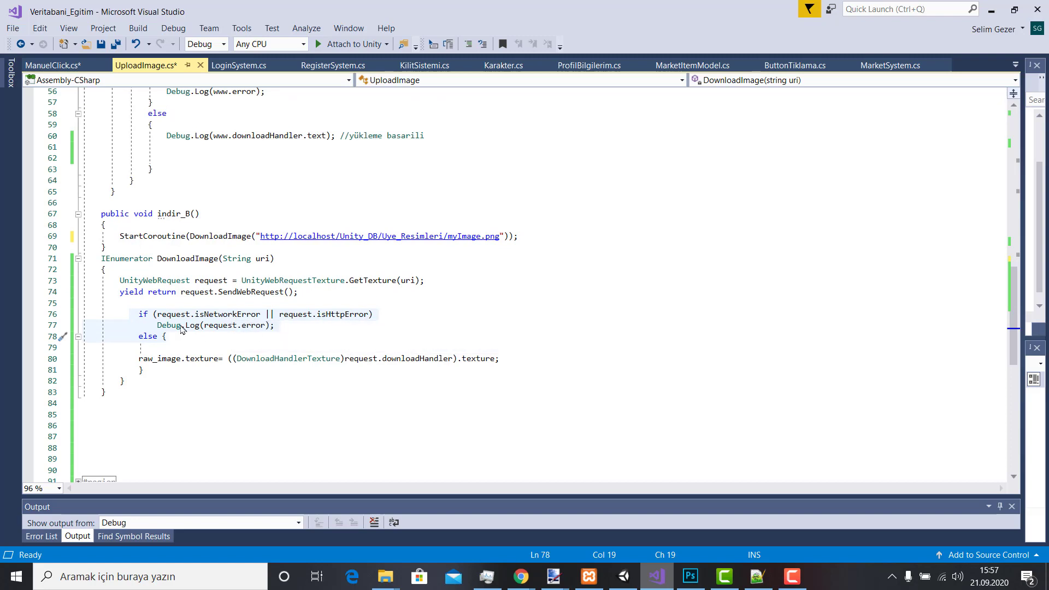
pyautogui.click(153, 326)
pyautogui.click(262, 326)
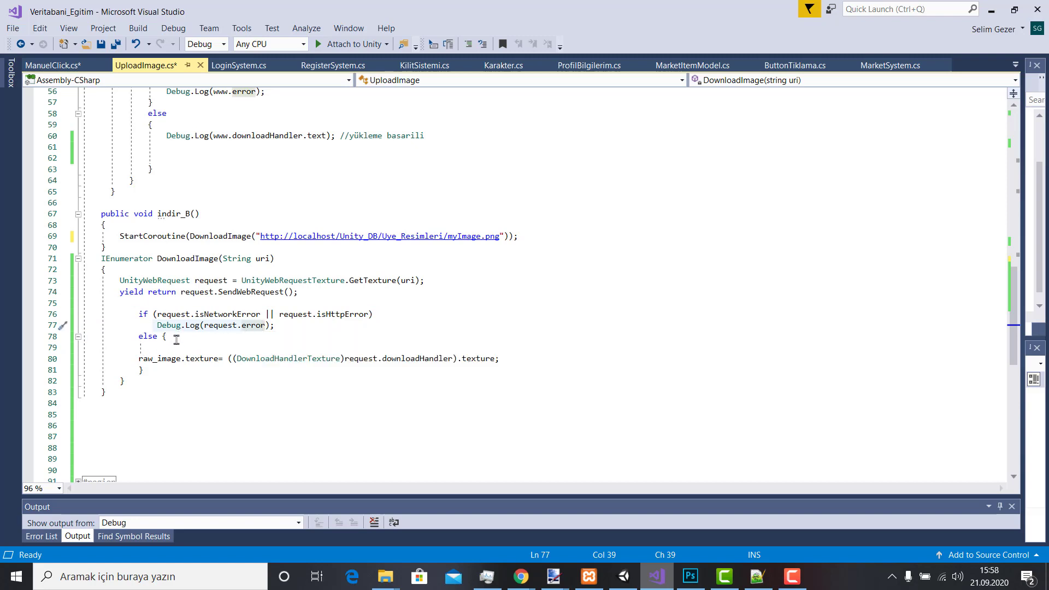
pyautogui.click(224, 359)
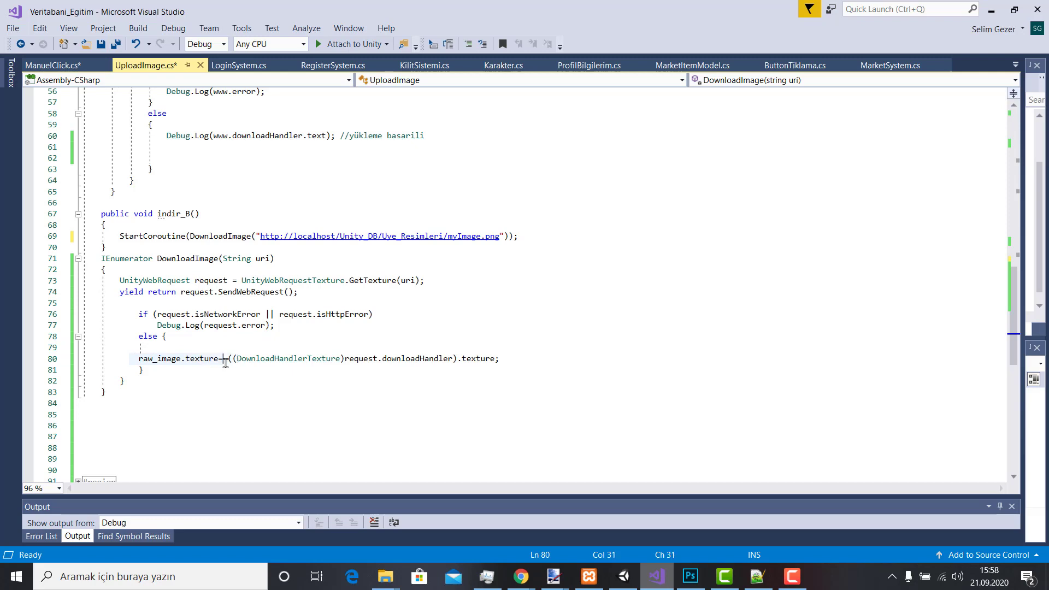
pyautogui.doubleClick(361, 15)
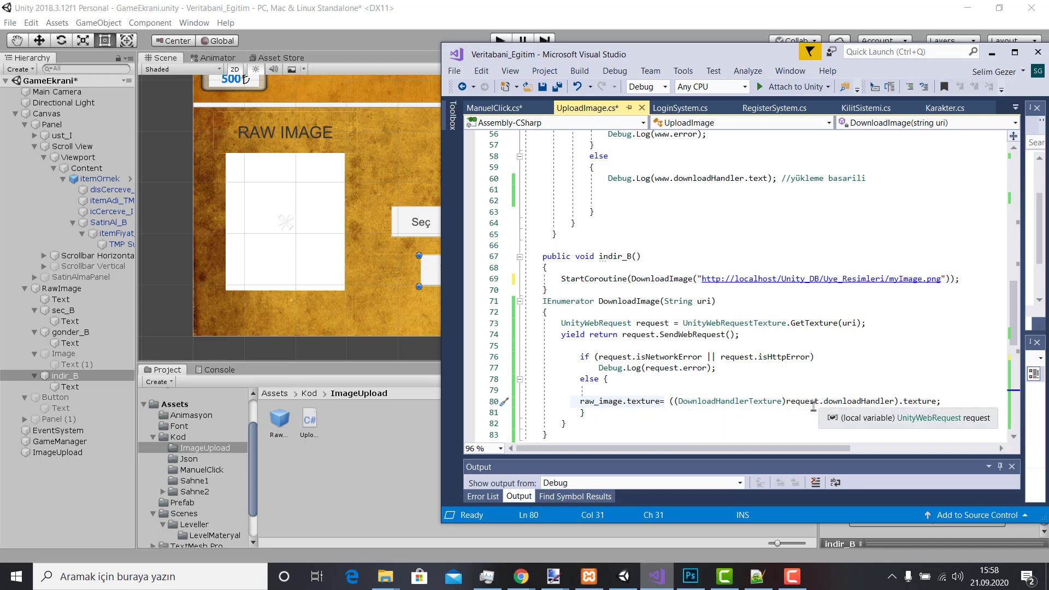
# Check line 80 assigns the downloadHandler's texture to raw_image, then return to Unity.
pyautogui.click(857, 401)
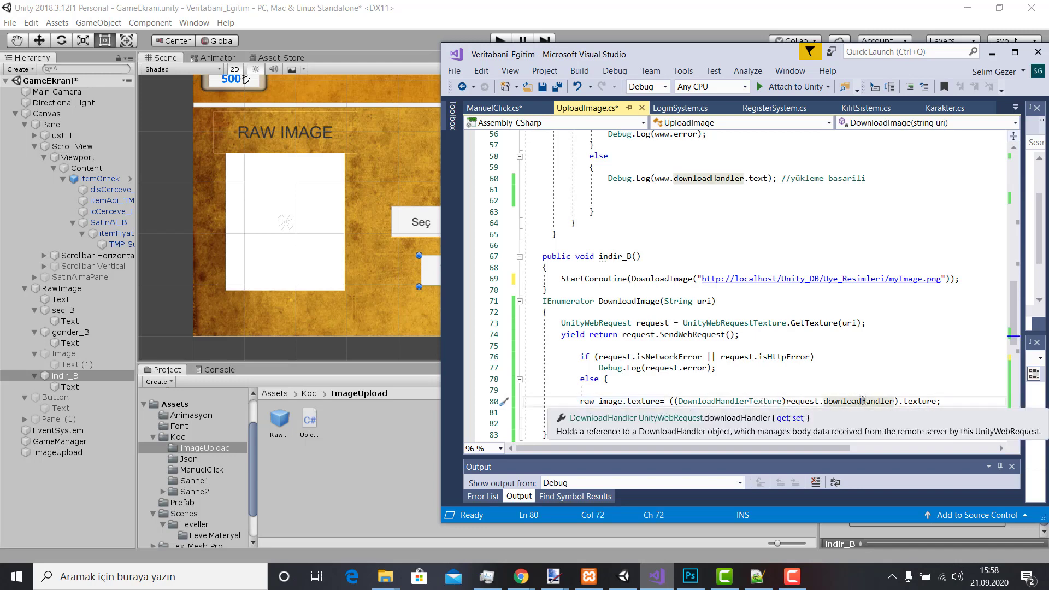
pyautogui.click(935, 402)
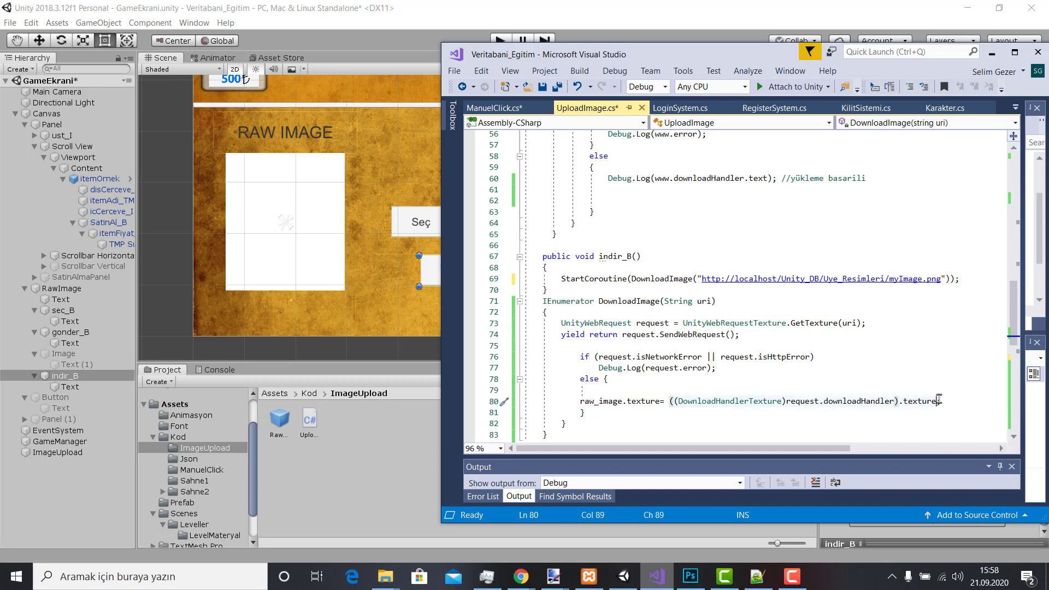
pyautogui.moveTo(646, 405)
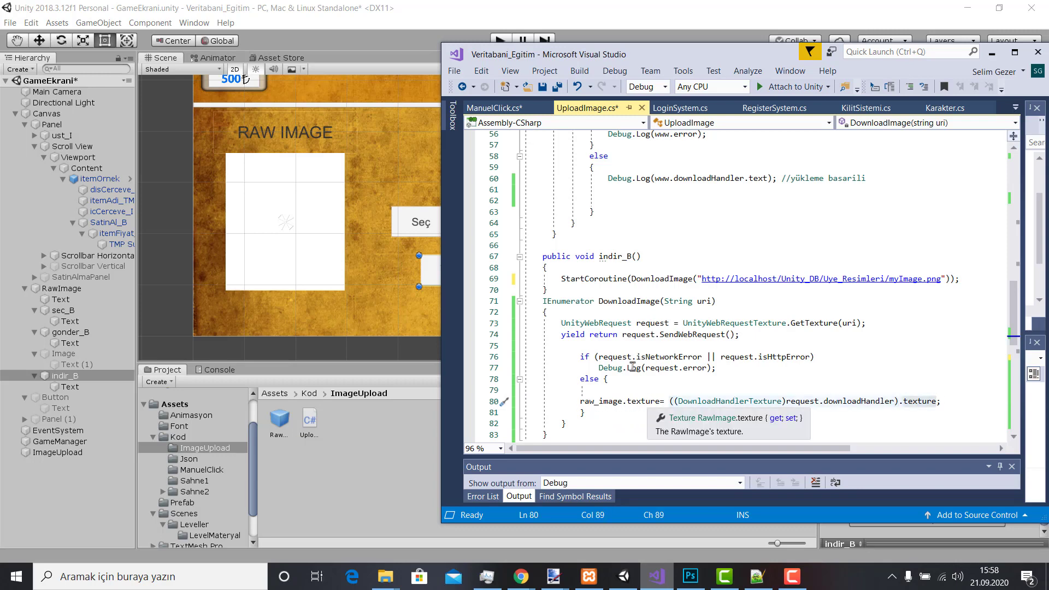
pyautogui.click(462, 25)
# Play the scene and press İndir to load myImage.png into the RawImage, then open Uye_Resimleri.
pyautogui.click(502, 46)
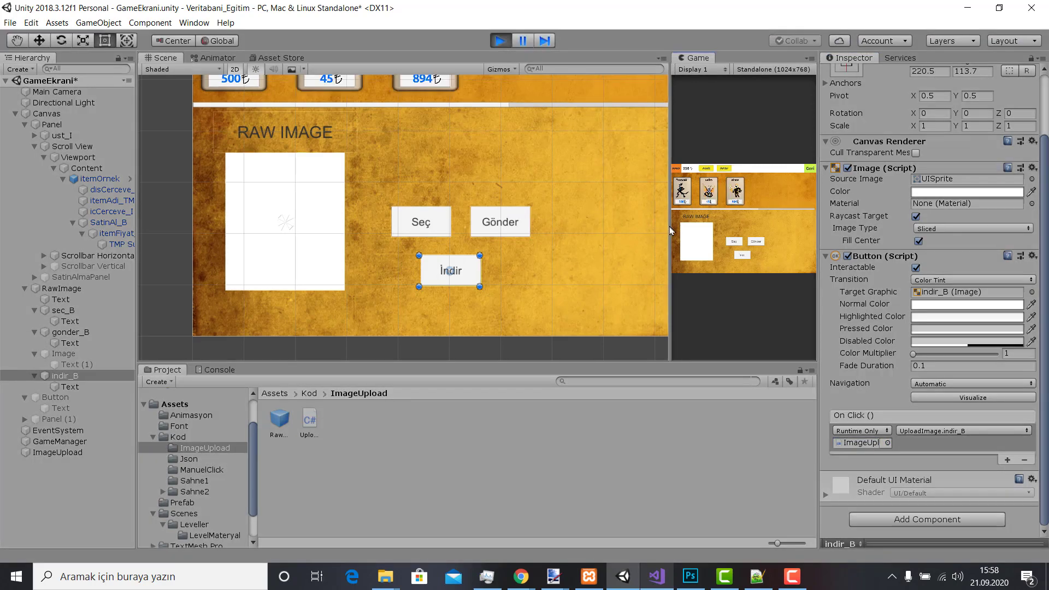
pyautogui.moveTo(671, 229); pyautogui.dragTo(295, 229)
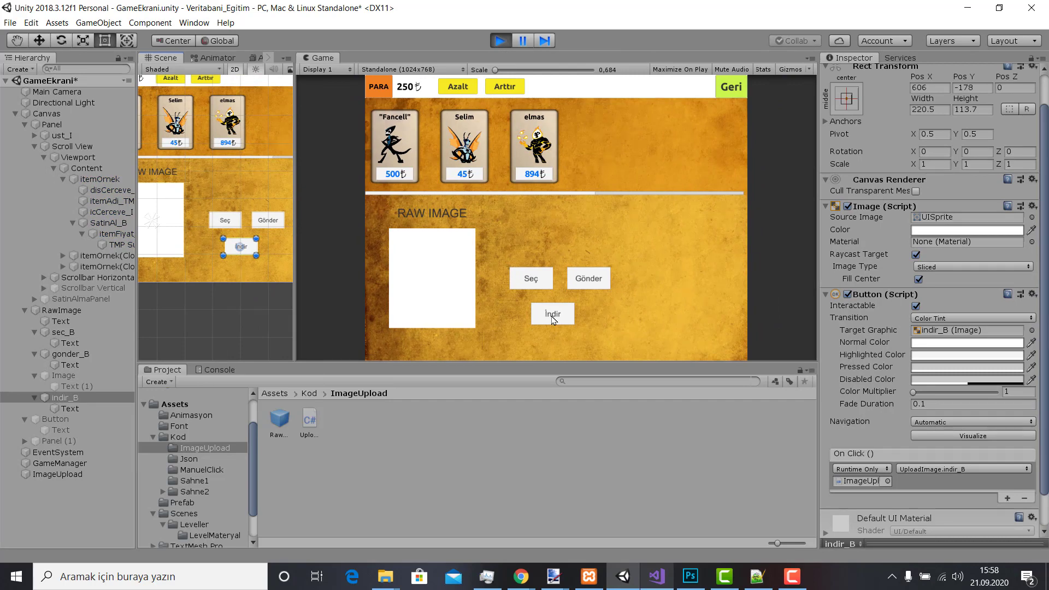
pyautogui.click(553, 318)
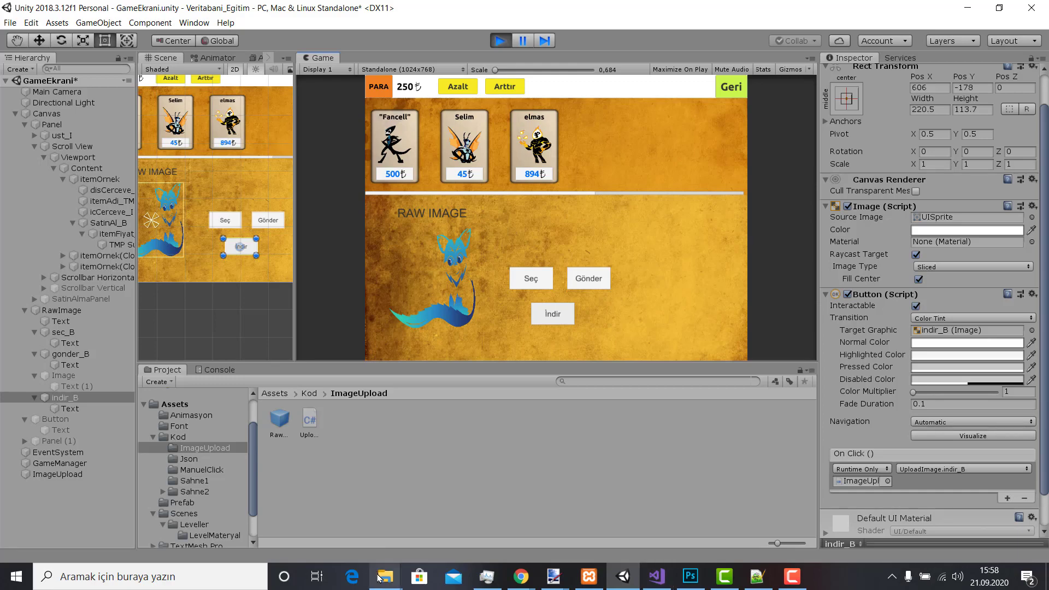
pyautogui.moveTo(386, 576)
pyautogui.click(261, 525)
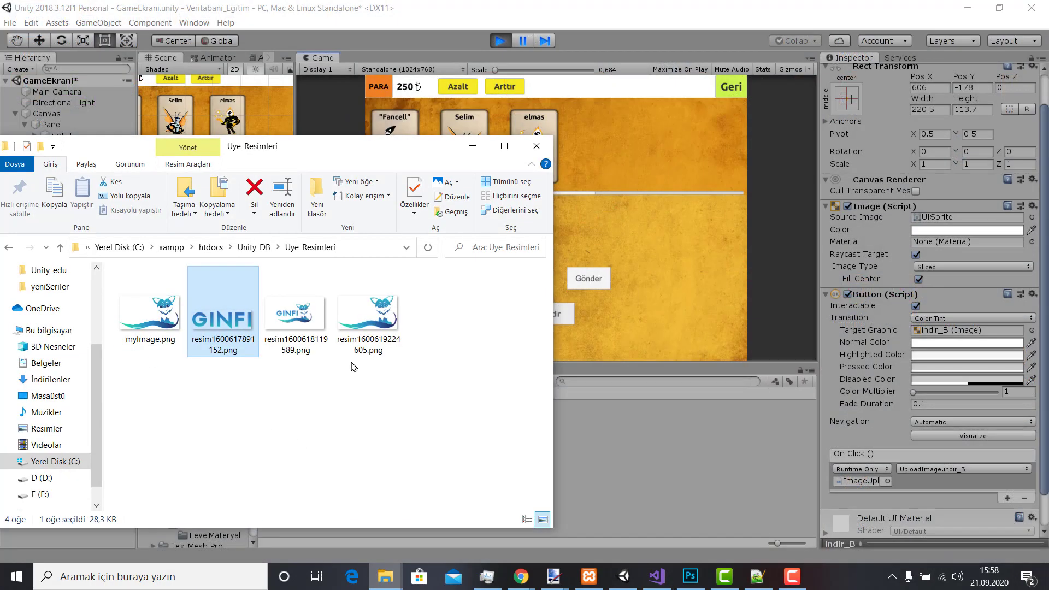
# Place the Uye_Resimleri folder beside the code, select myImage.png, and put the caret after myImage on line 69.
pyautogui.moveTo(287, 148); pyautogui.dragTo(273, 339)
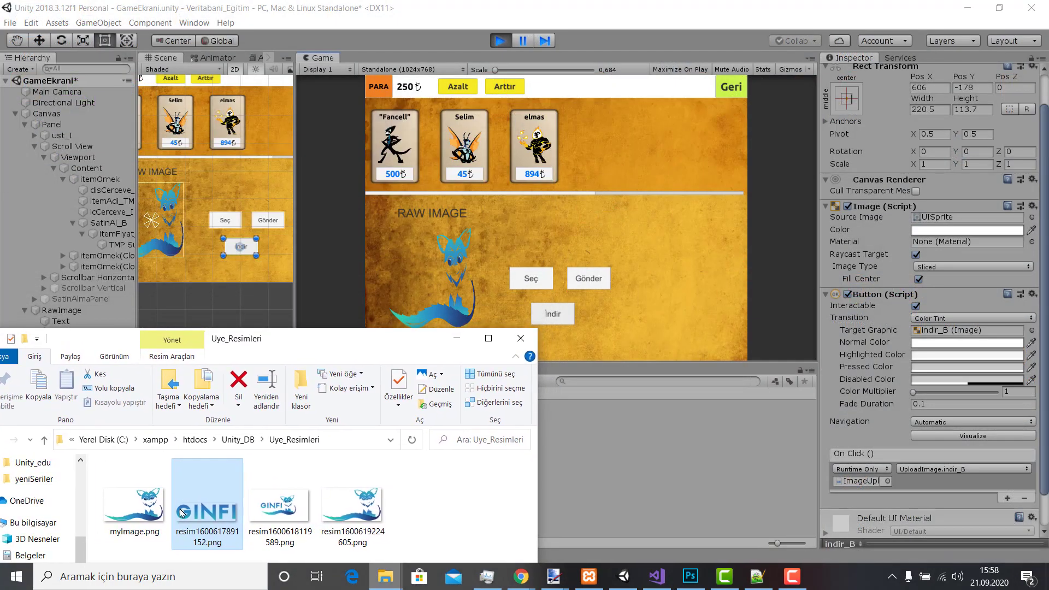
pyautogui.click(148, 512)
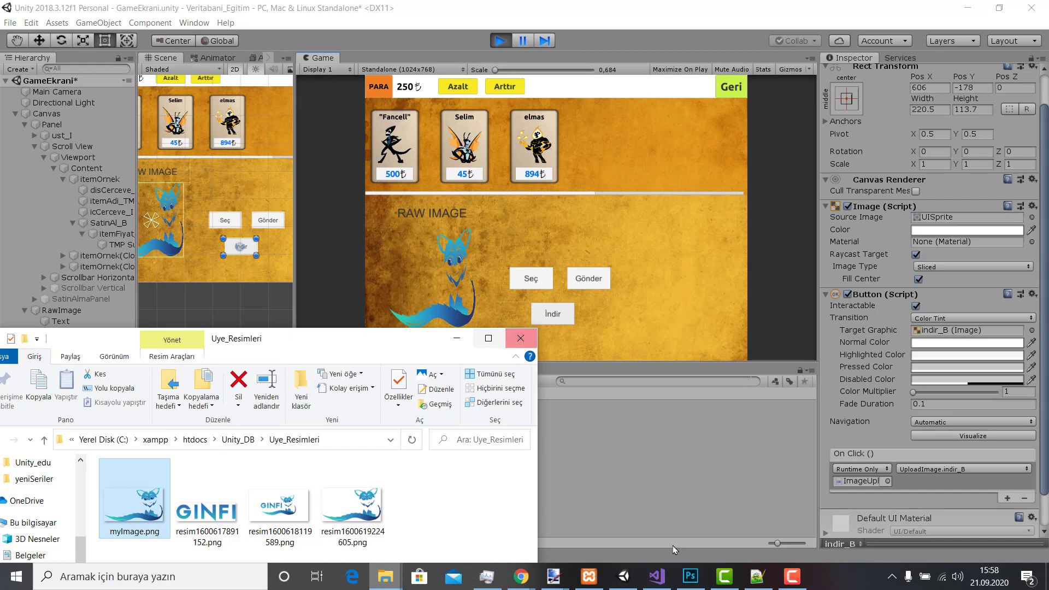
pyautogui.moveTo(656, 577)
pyautogui.click(683, 509)
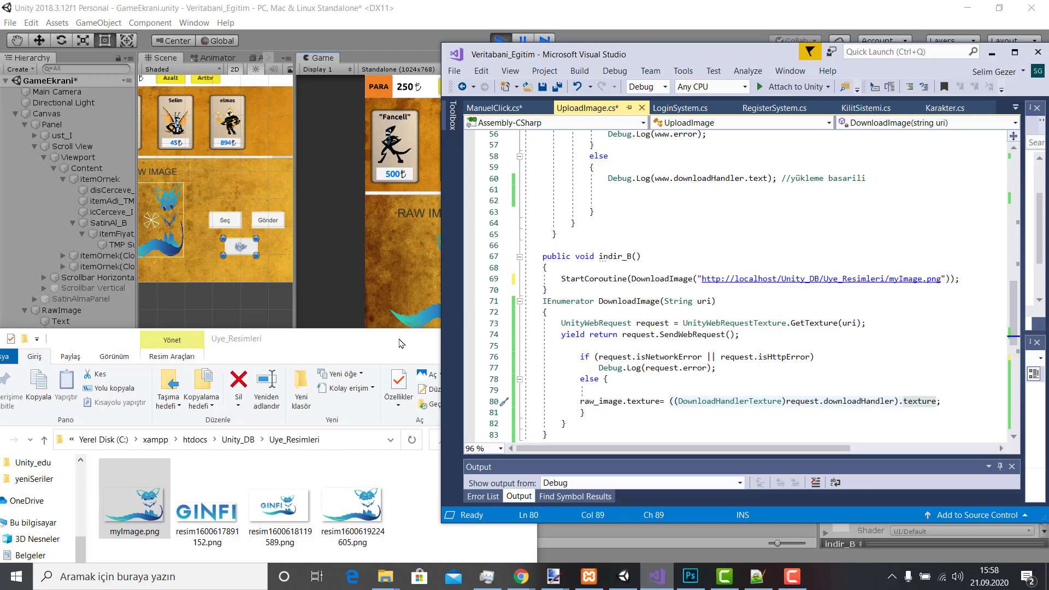
pyautogui.moveTo(367, 339); pyautogui.dragTo(398, 113)
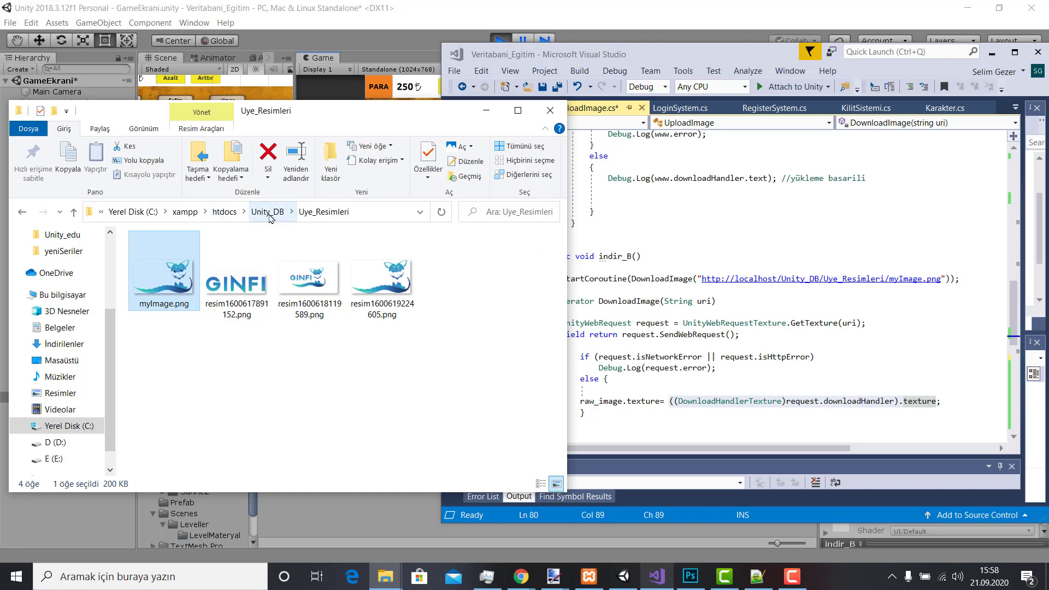
pyautogui.click(869, 279)
pyautogui.click(924, 279)
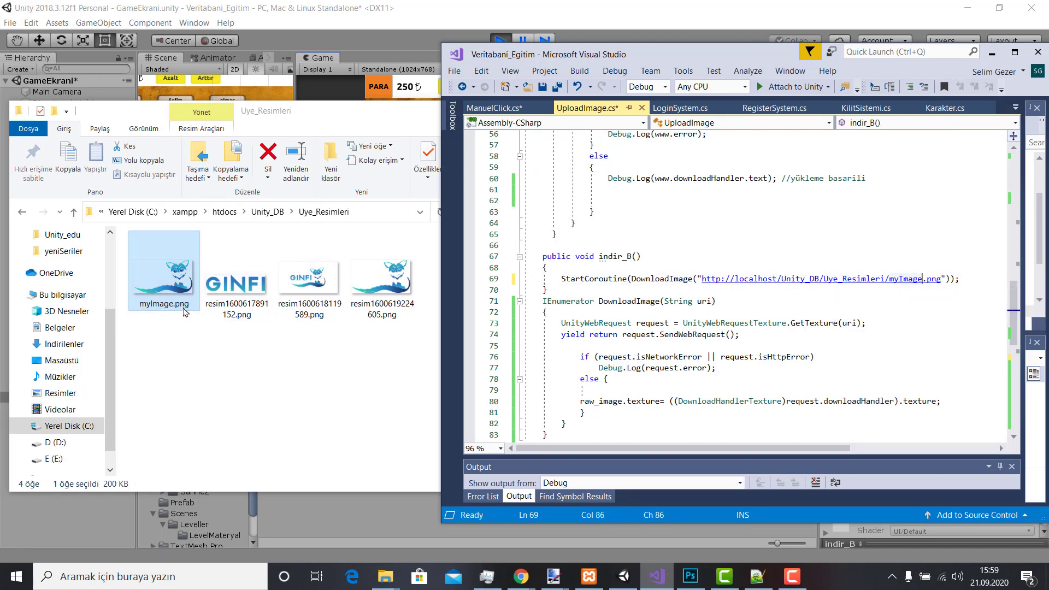
# Copy the name resim1600617891152.png, paste it over myImage in line 69's URL, and save.
pyautogui.click(244, 302)
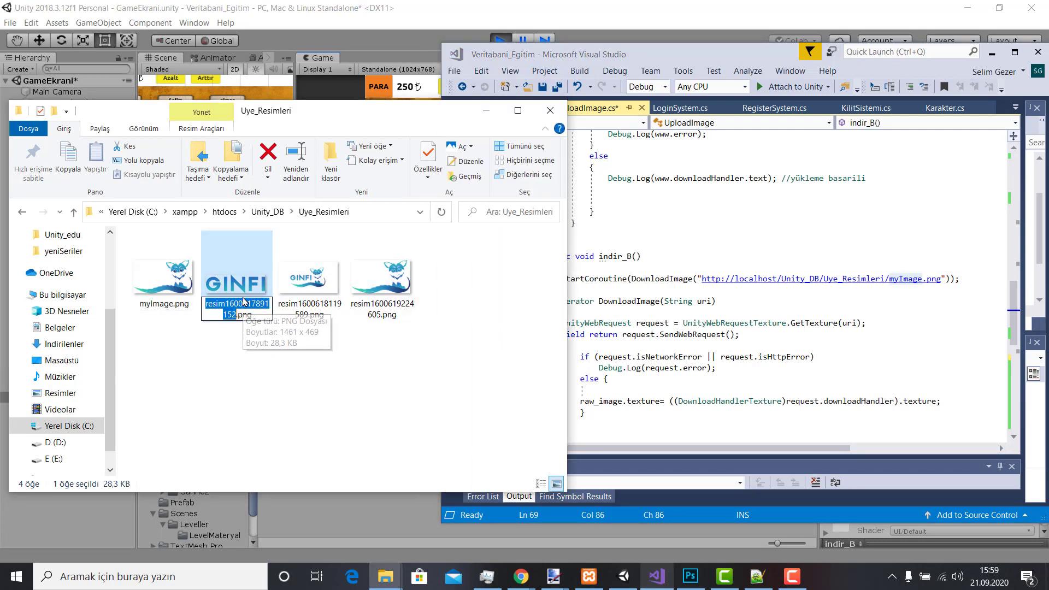
pyautogui.click(245, 303)
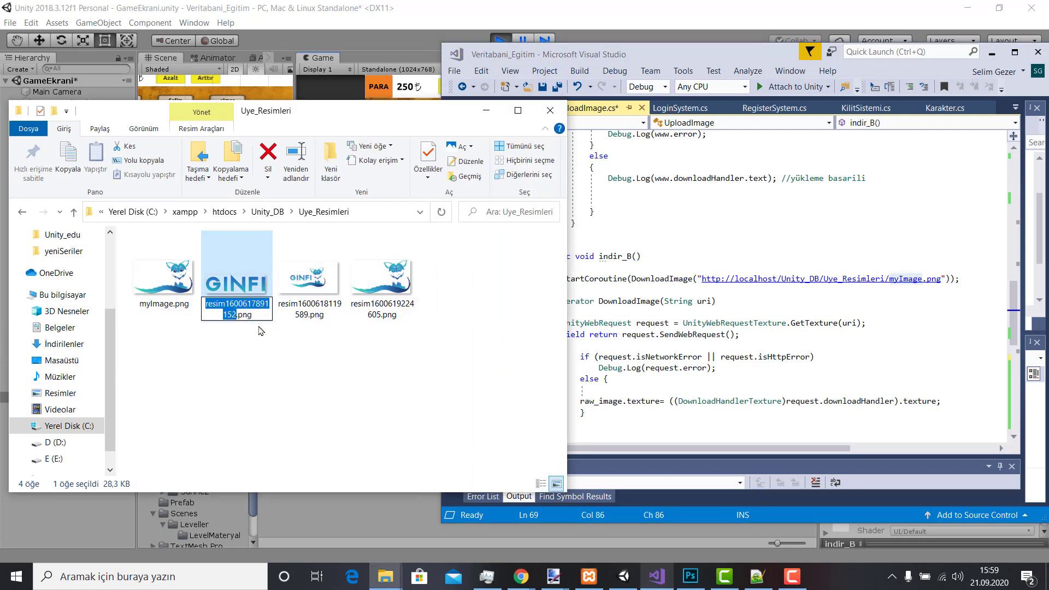
pyautogui.click(908, 278)
pyautogui.hotkey('ctrl', 'v')
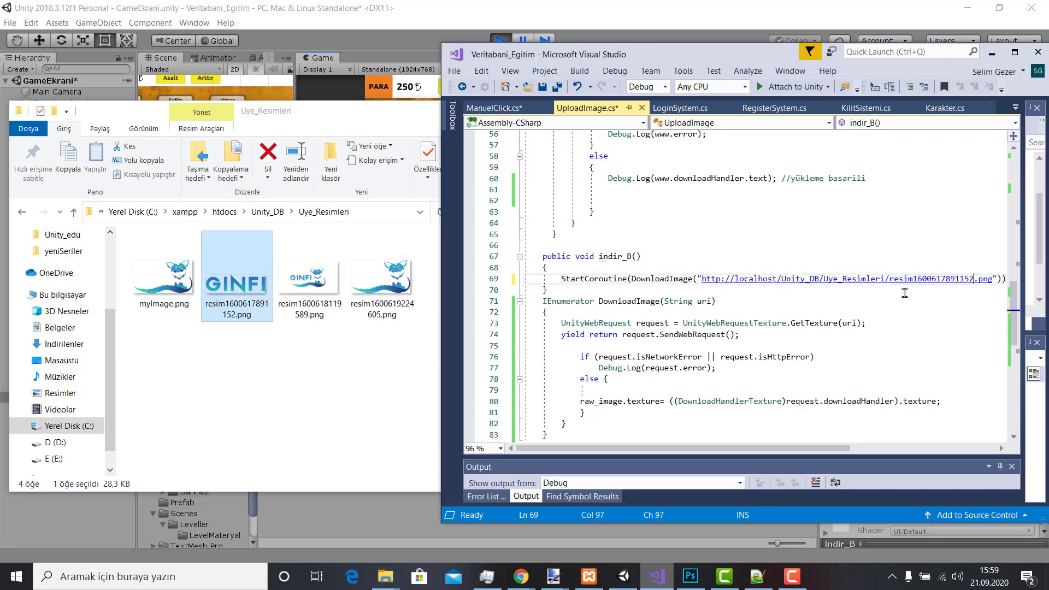
pyautogui.hotkey('ctrl', 's')
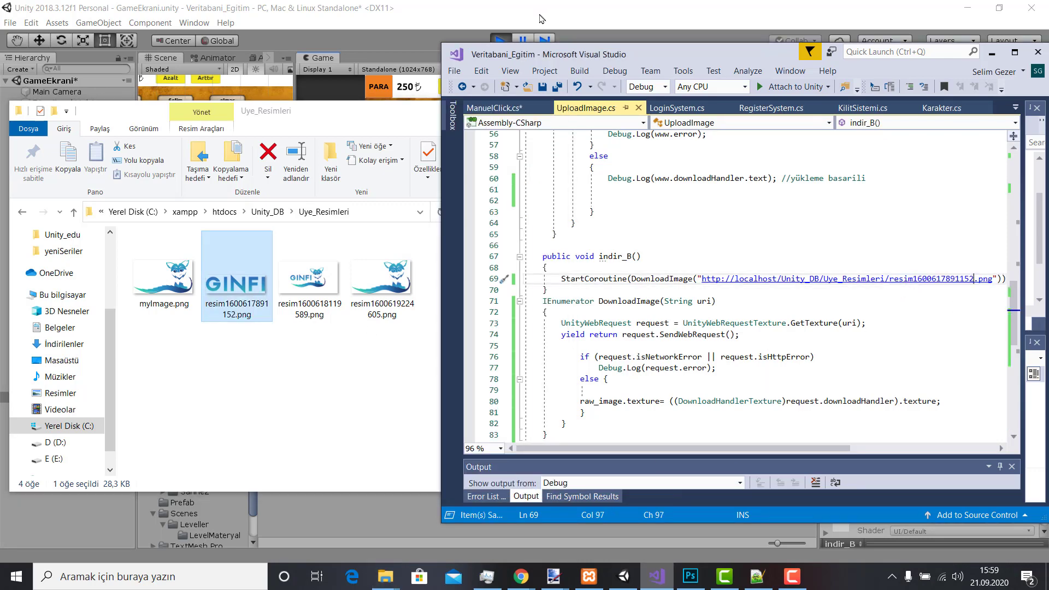
pyautogui.click(498, 40)
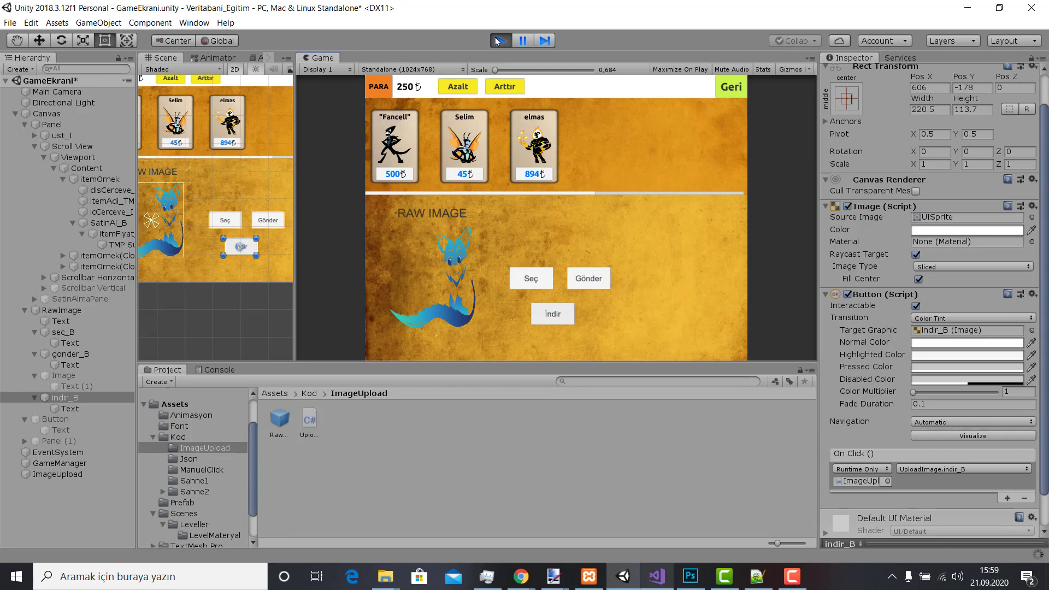
# Restart Play mode and press İndir to load the GINFI logo, then reopen the image folder.
pyautogui.click(498, 41)
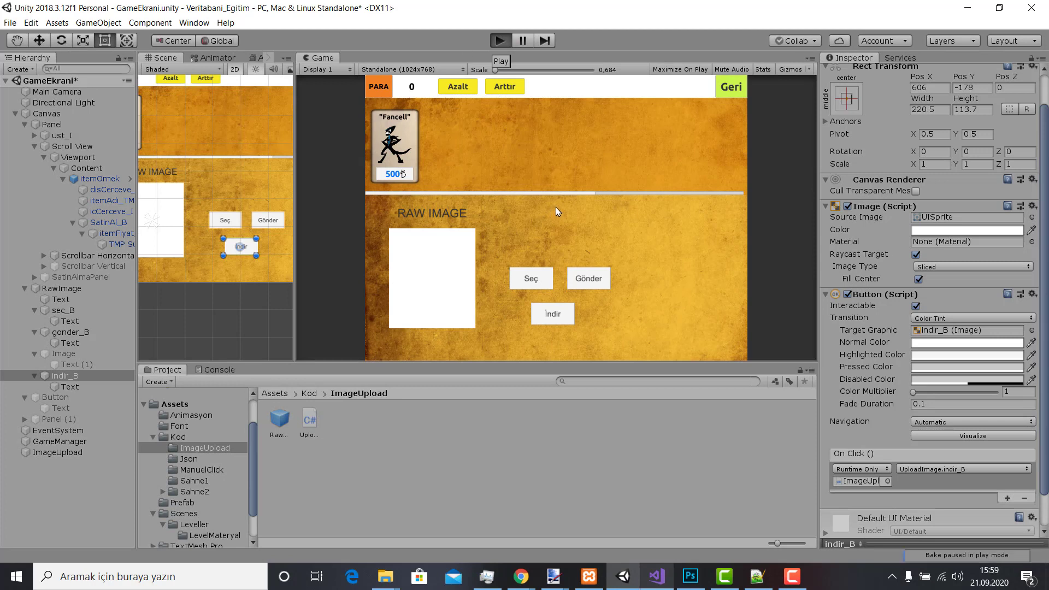
pyautogui.click(555, 320)
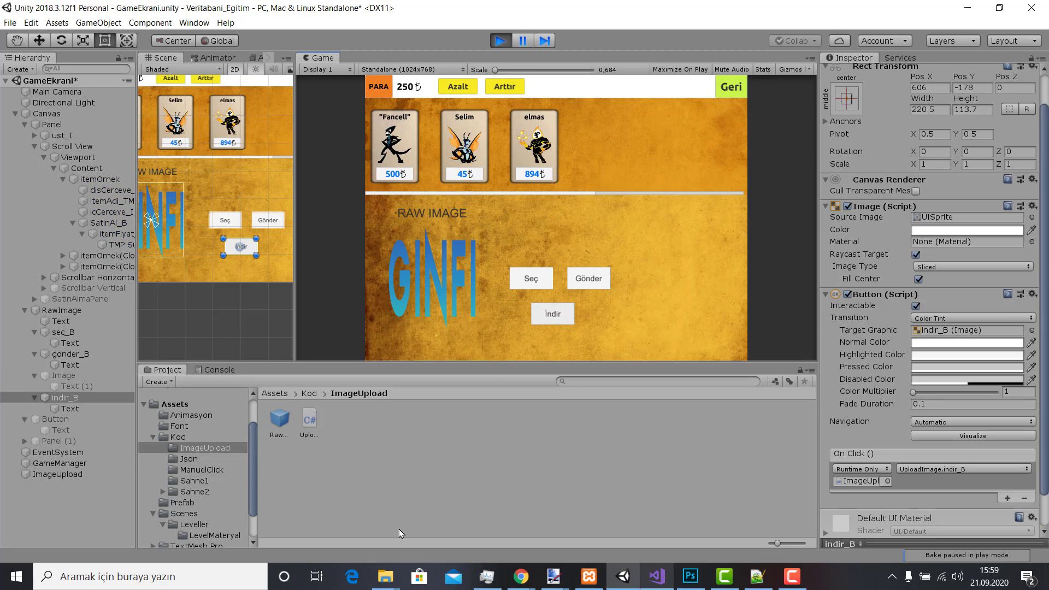
pyautogui.click(386, 577)
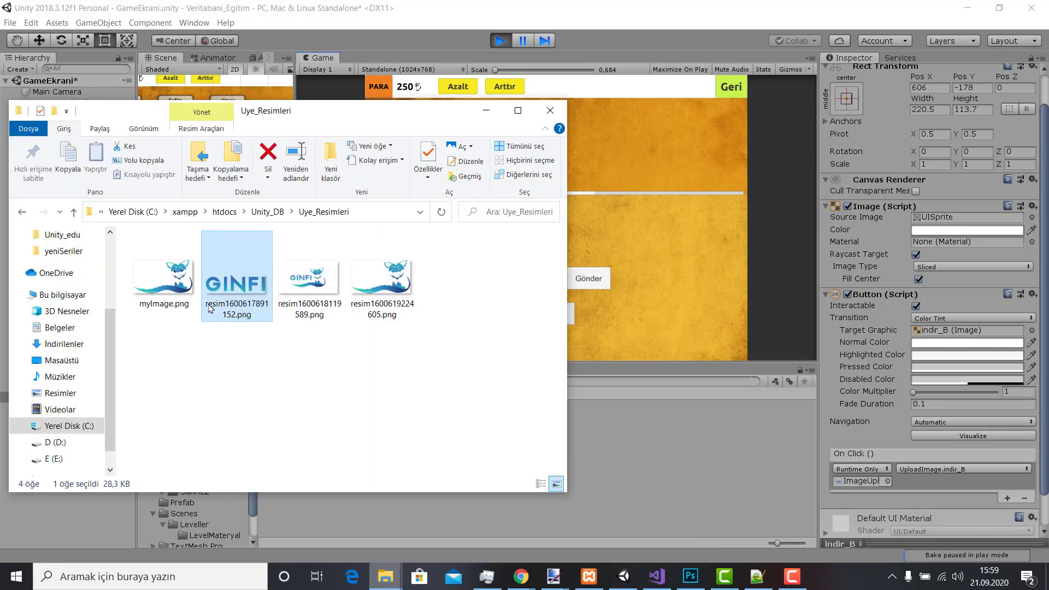
# Select all four images in Uye_Resimleri, then place the caret after DownloadImage's opening brace.
pyautogui.click(657, 575)
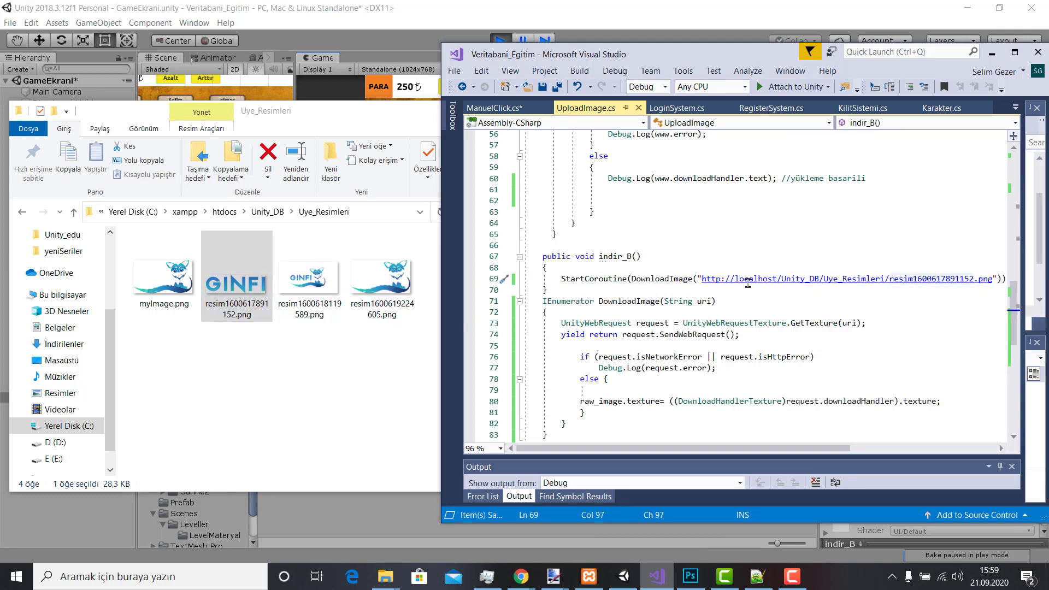
pyautogui.moveTo(153, 331); pyautogui.dragTo(405, 293)
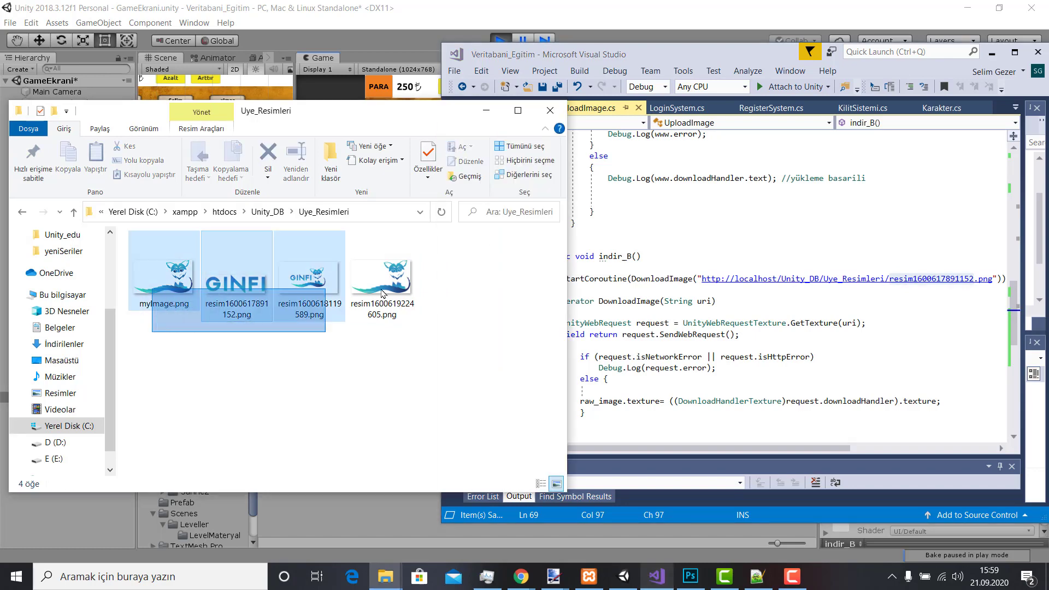
pyautogui.click(618, 335)
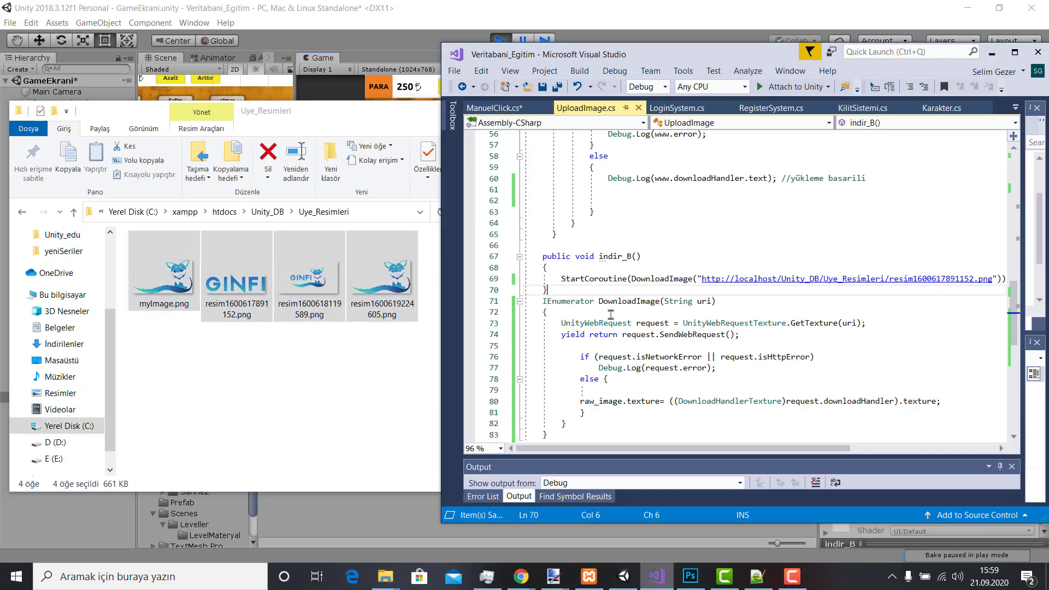
pyautogui.click(576, 313)
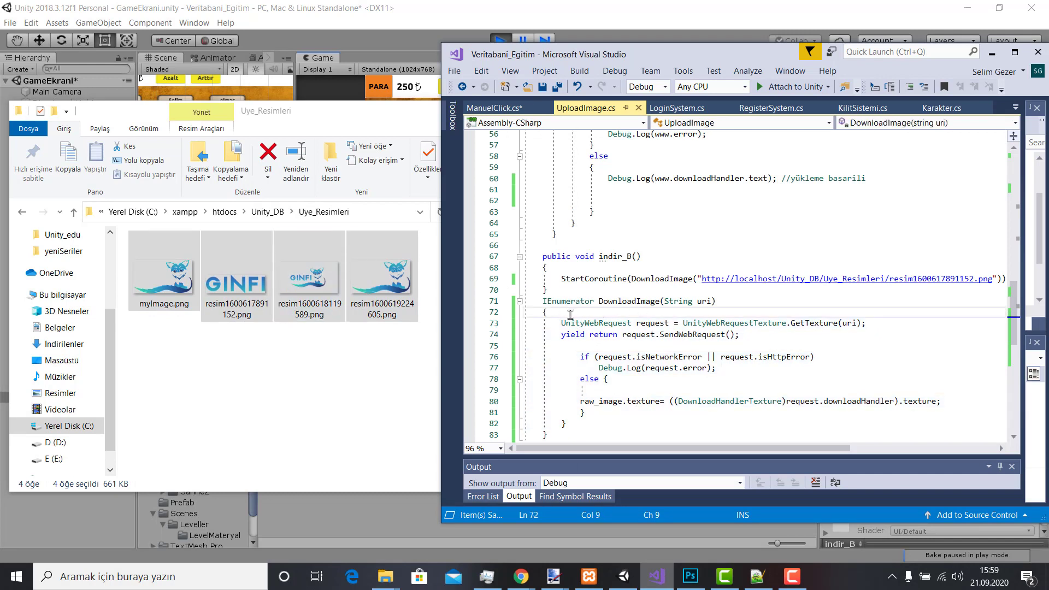
# Insert an empty line at the start of DownloadImage, then reselect myImage.png in the folder.
pyautogui.press('Return')
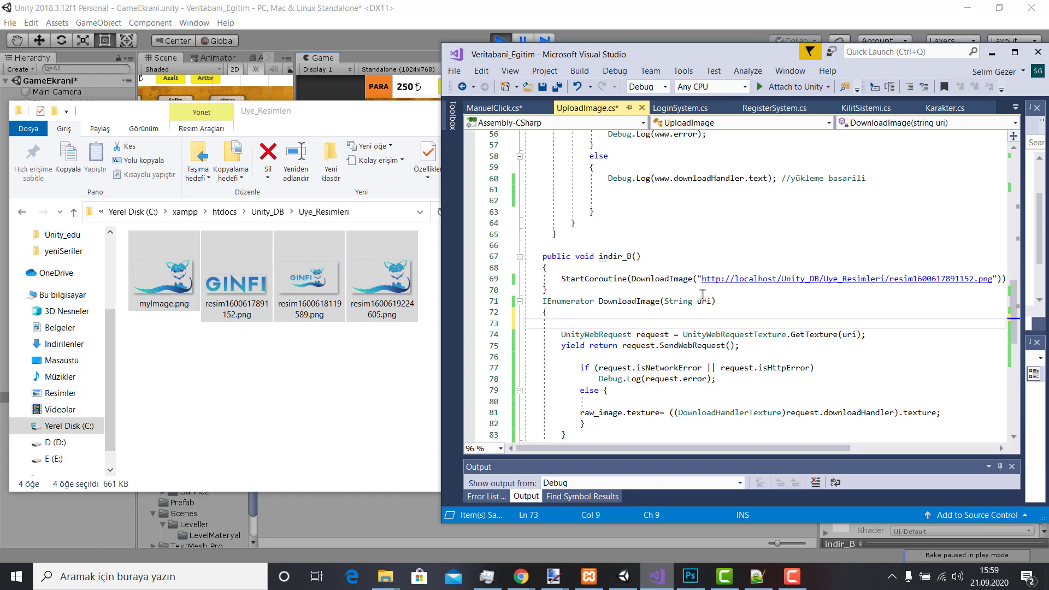
pyautogui.click(850, 335)
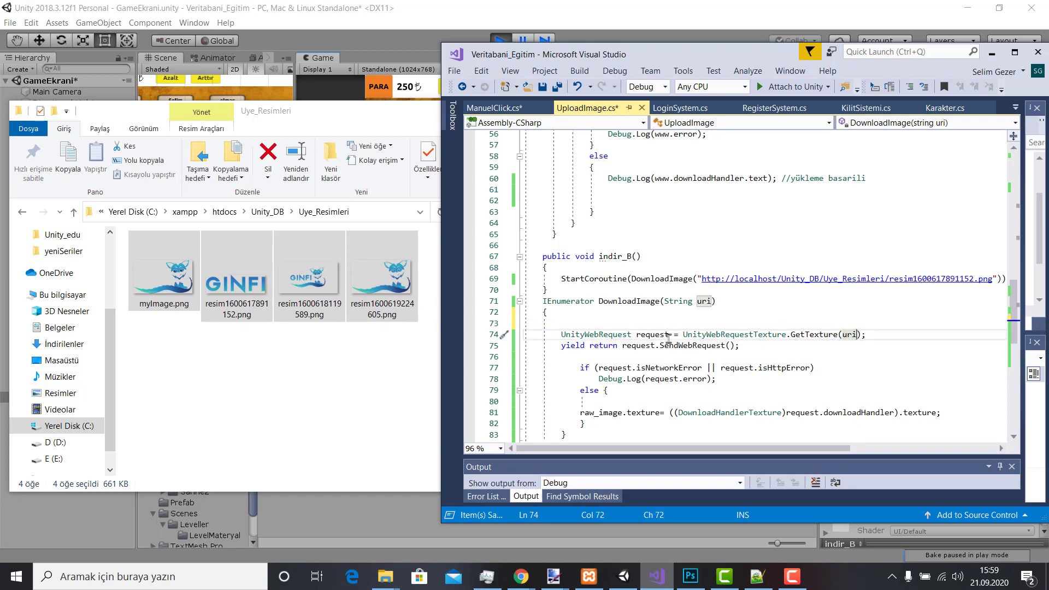
pyautogui.scroll(-1, 667, 336)
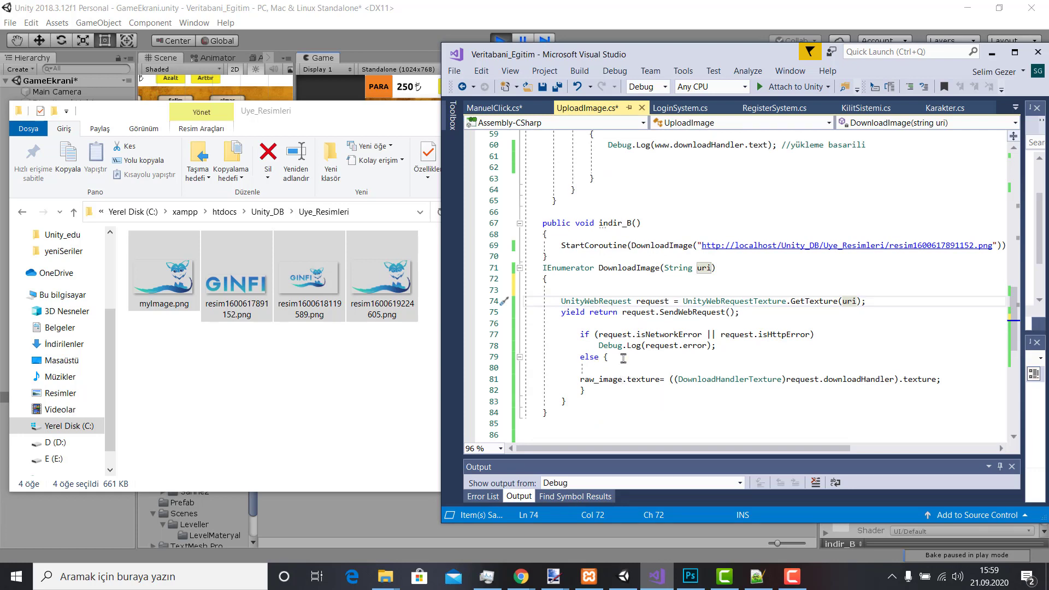
pyautogui.click(360, 126)
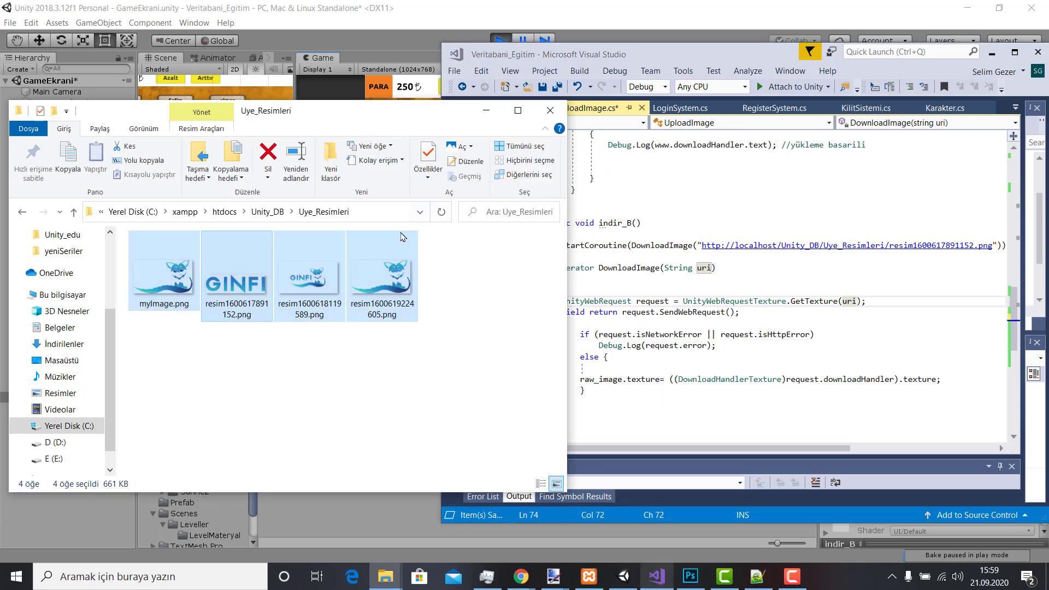
pyautogui.click(264, 354)
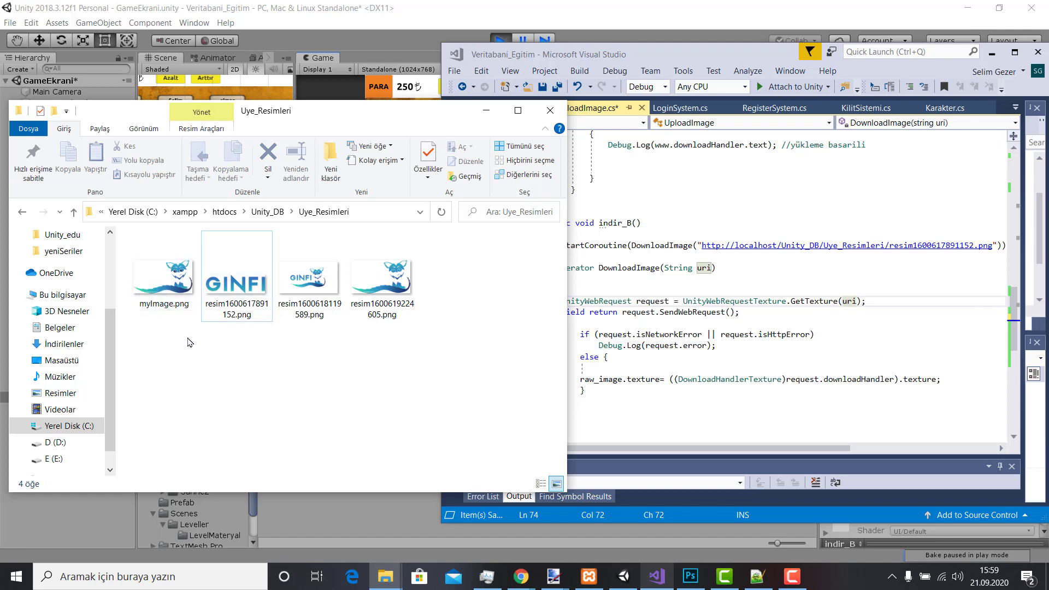
pyautogui.click(654, 303)
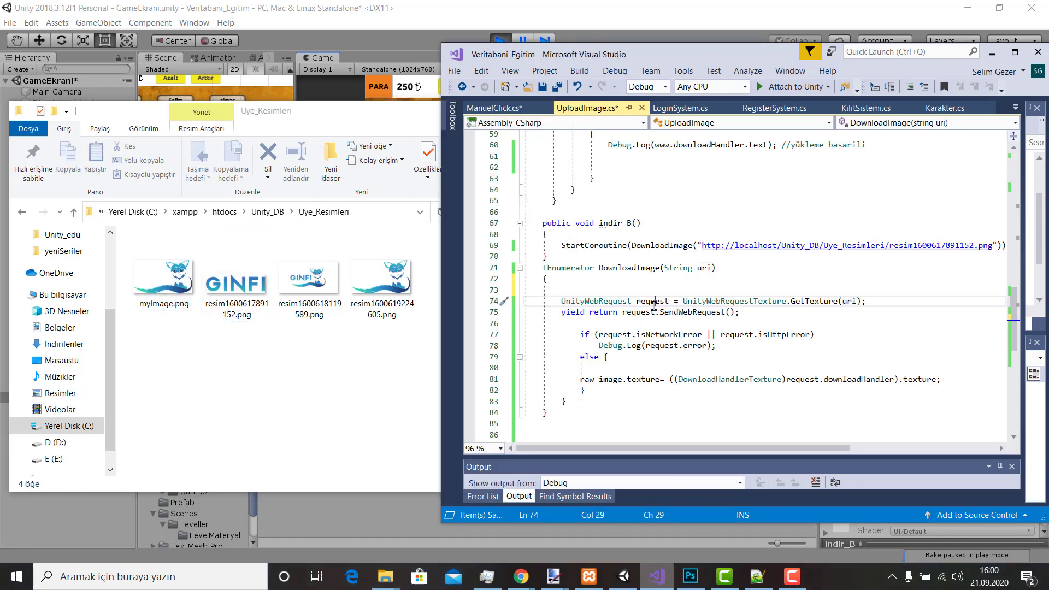
pyautogui.click(152, 286)
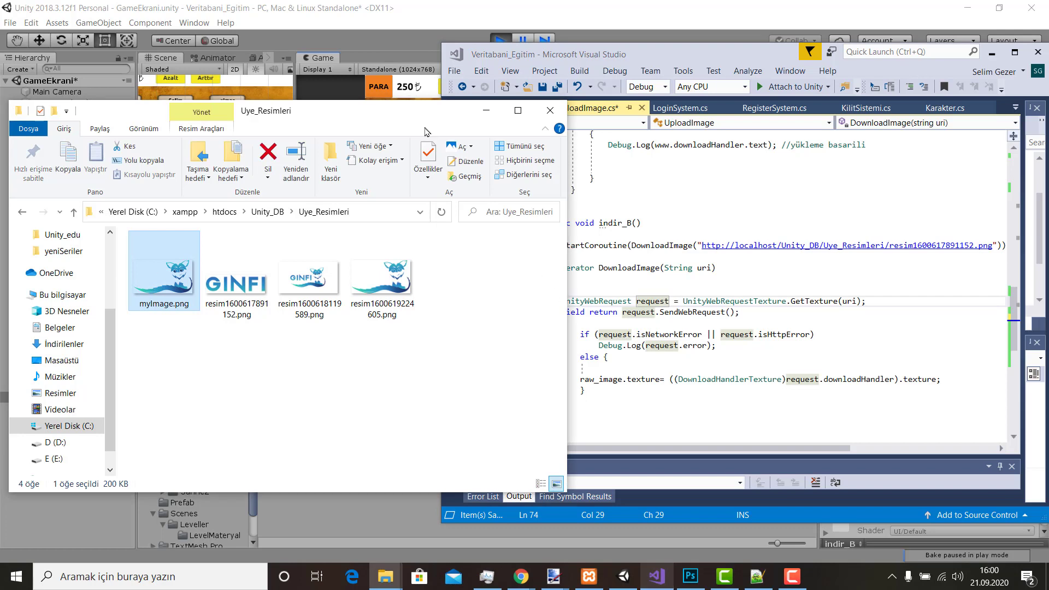
pyautogui.moveTo(786, 302)
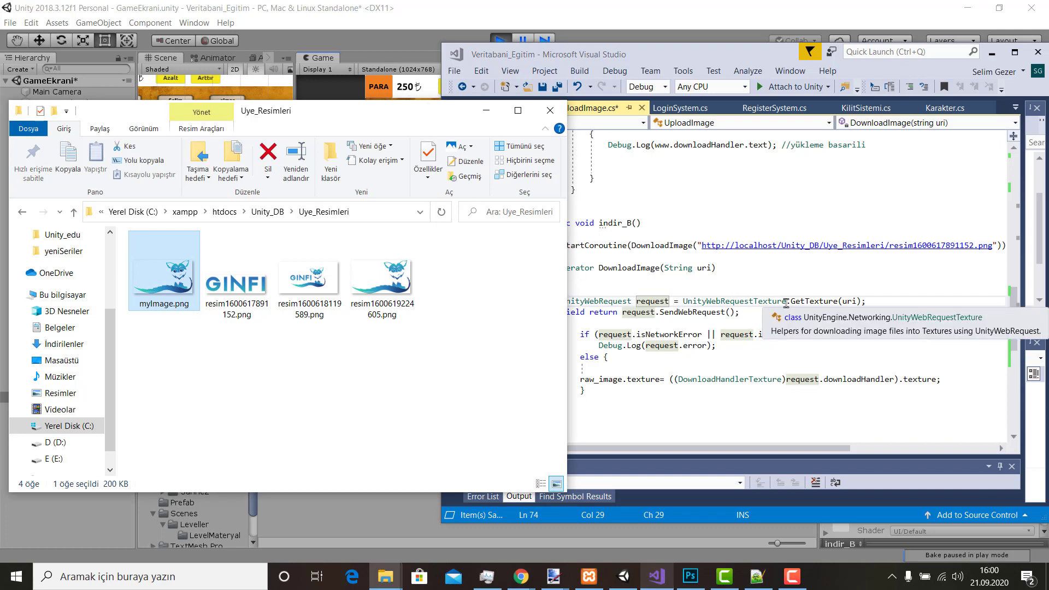